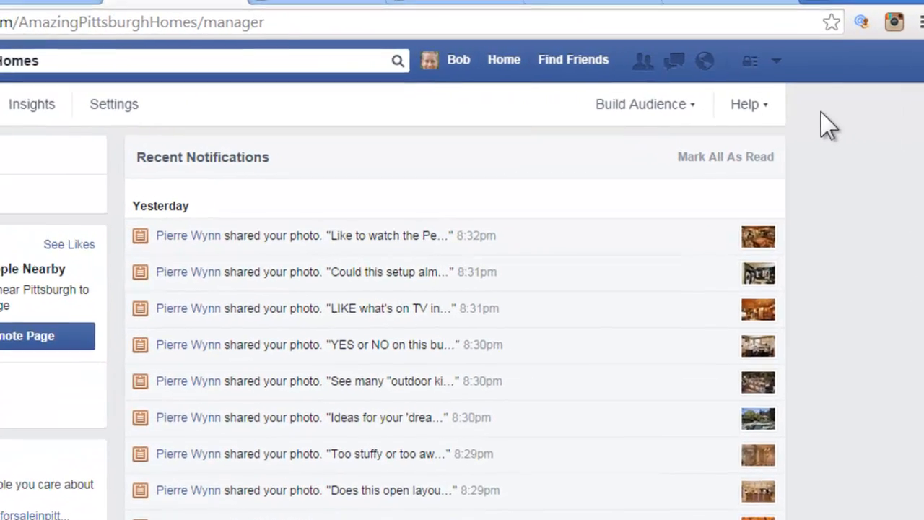
# Step: Start creating a new Facebook ad with Clicks to Website as its objective
pyautogui.click(773, 63)
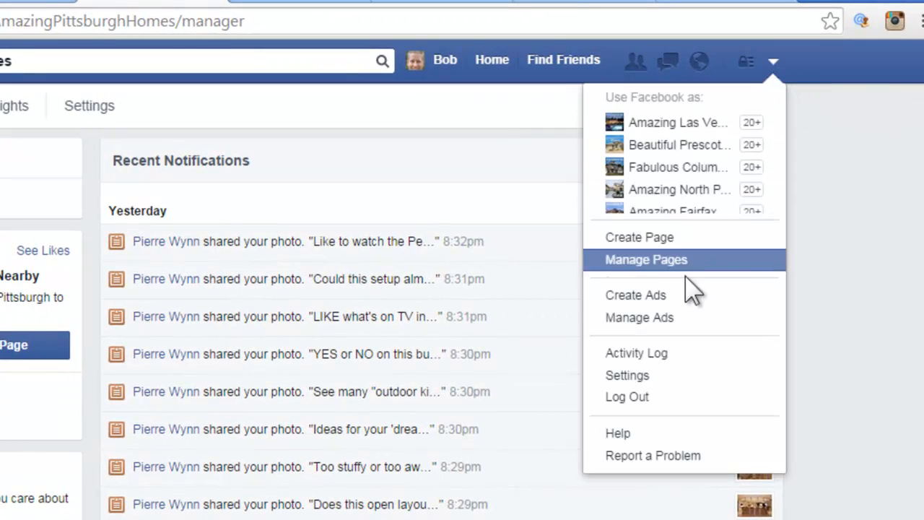
pyautogui.click(677, 295)
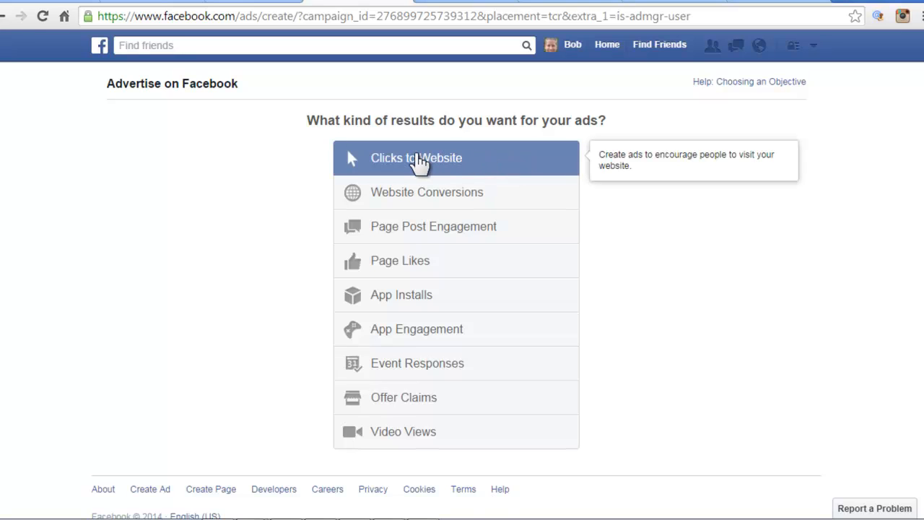
pyautogui.click(418, 160)
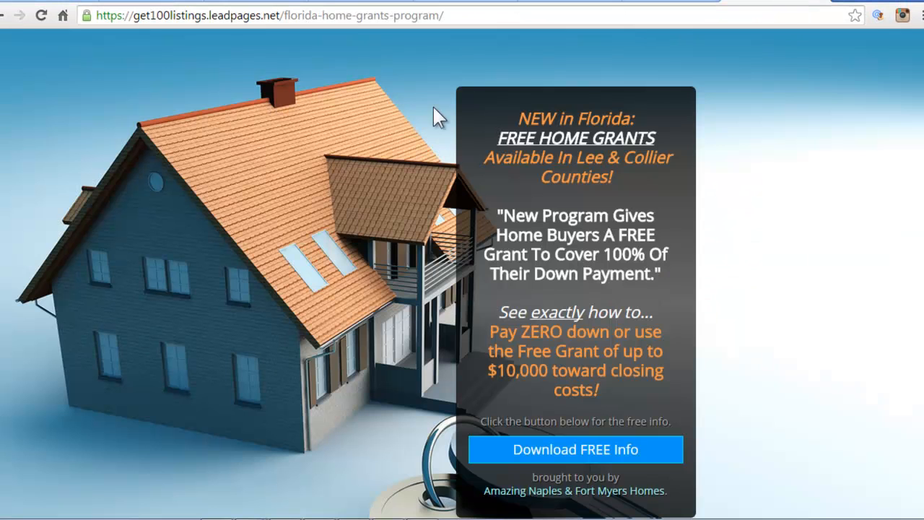
pyautogui.click(443, 16)
pyautogui.hotkey('ctrl', 'c')
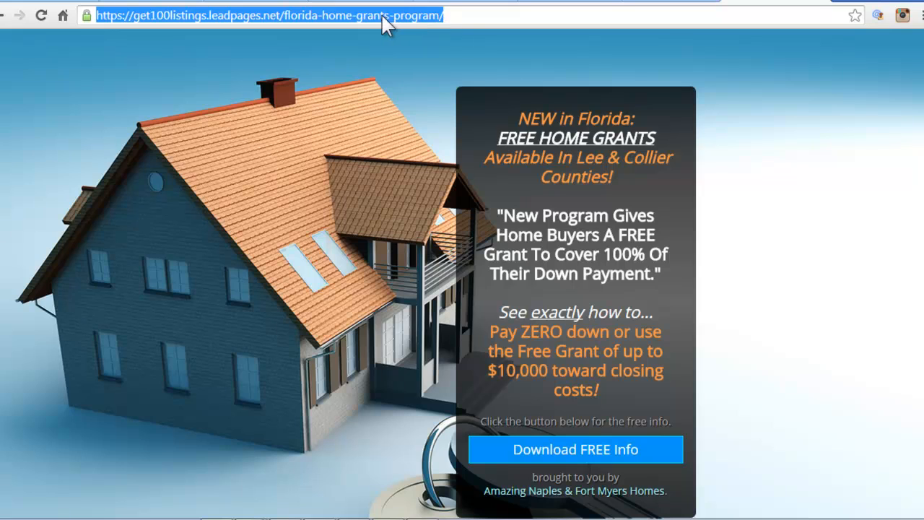
pyautogui.rightClick(346, 24)
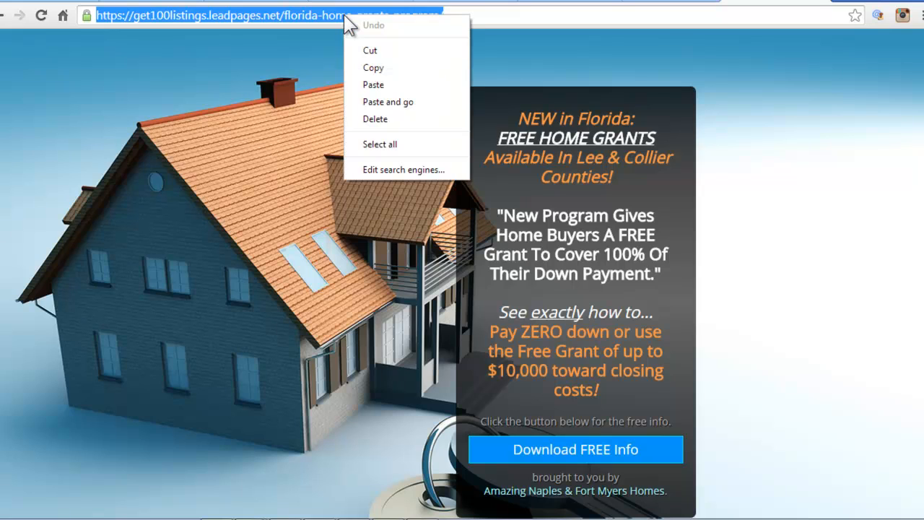
pyautogui.click(375, 66)
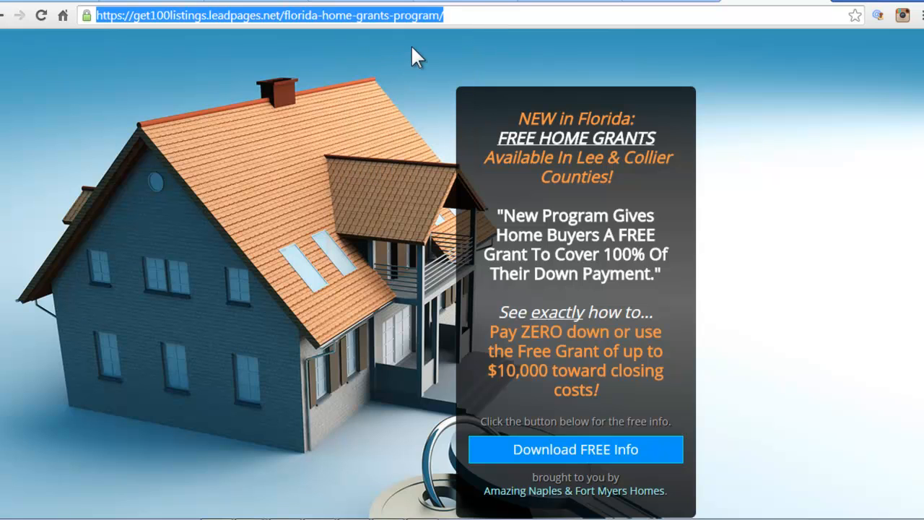
pyautogui.click(375, 1)
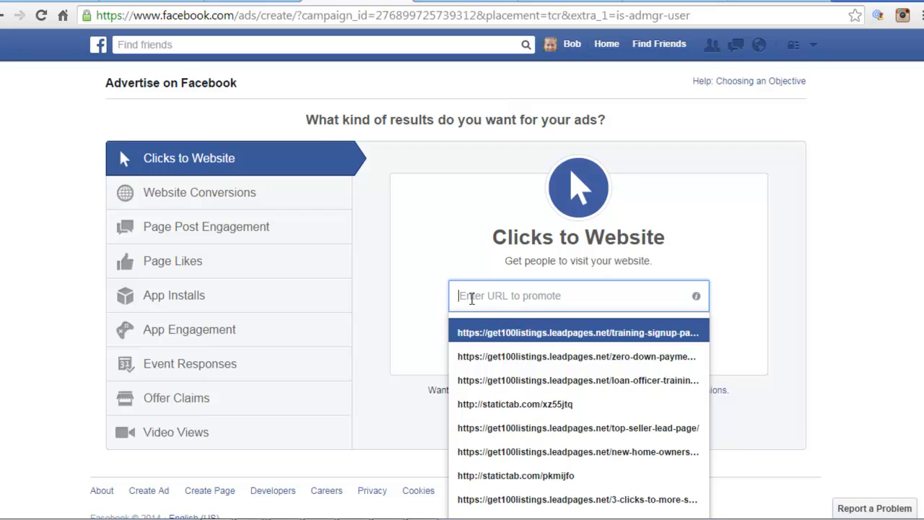
pyautogui.rightClick(459, 295)
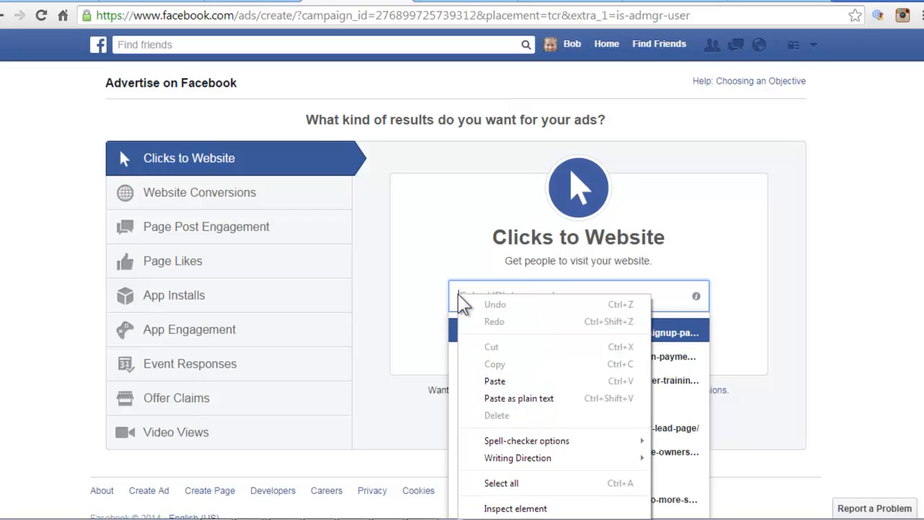
pyautogui.click(520, 378)
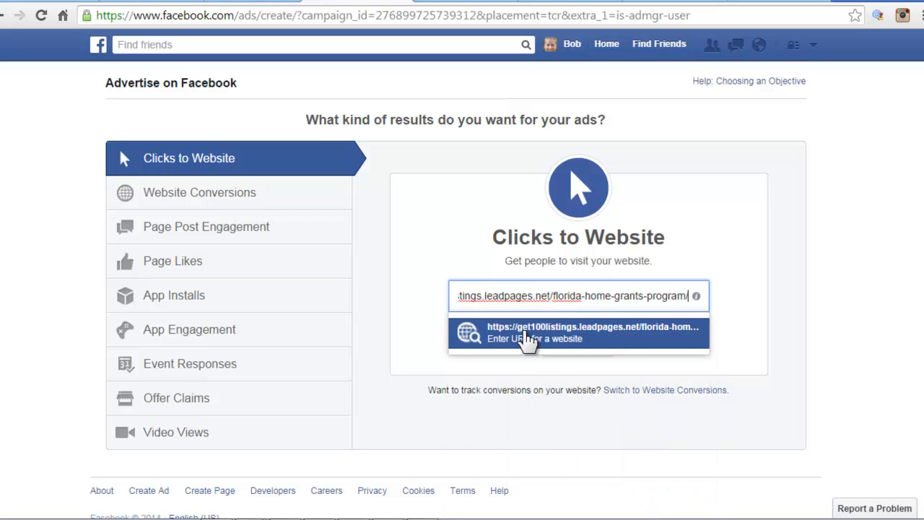
pyautogui.click(529, 340)
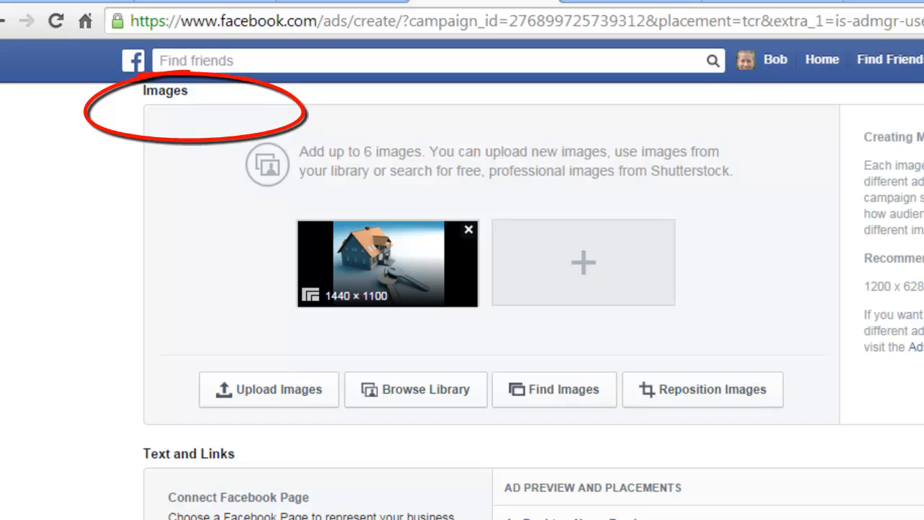
# Step: Replace the automatically added ad image with the 600 x 315 home grants Clicks-To-Website ad graphic from the client's folder
pyautogui.scroll(1, 462, 289)
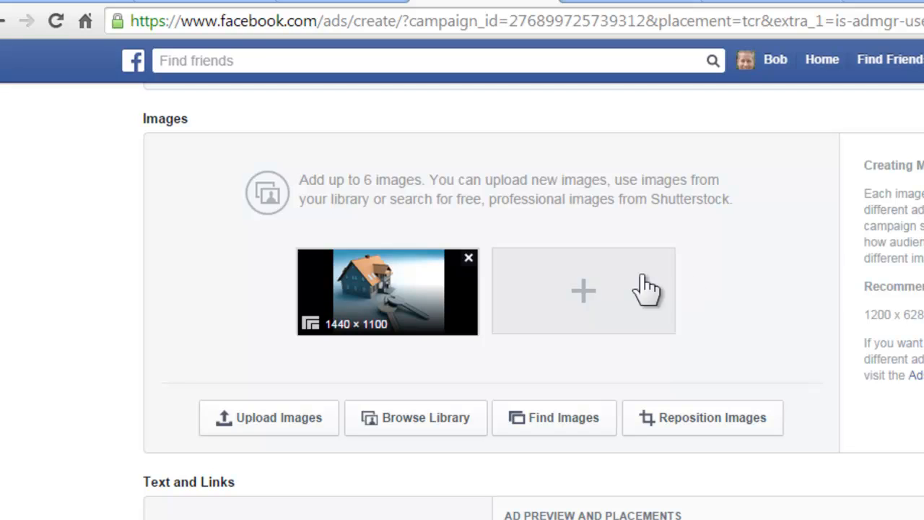
pyautogui.click(468, 259)
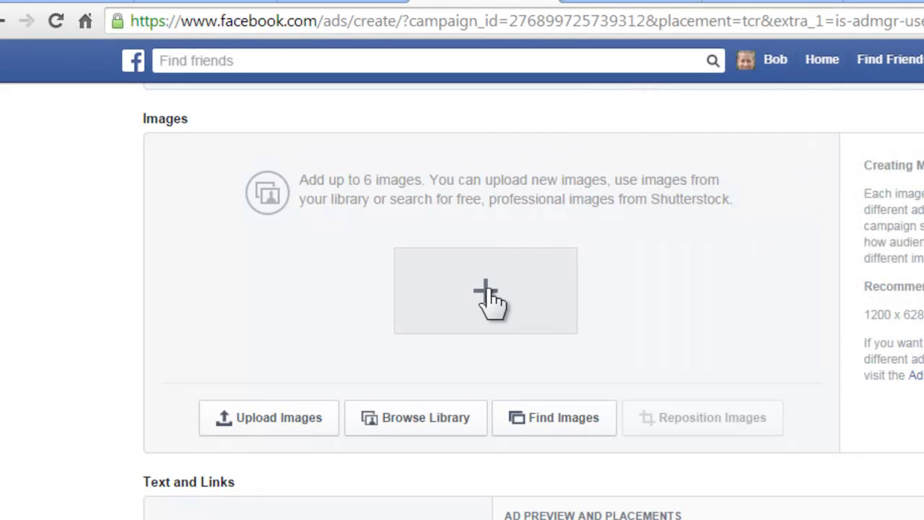
pyautogui.click(490, 297)
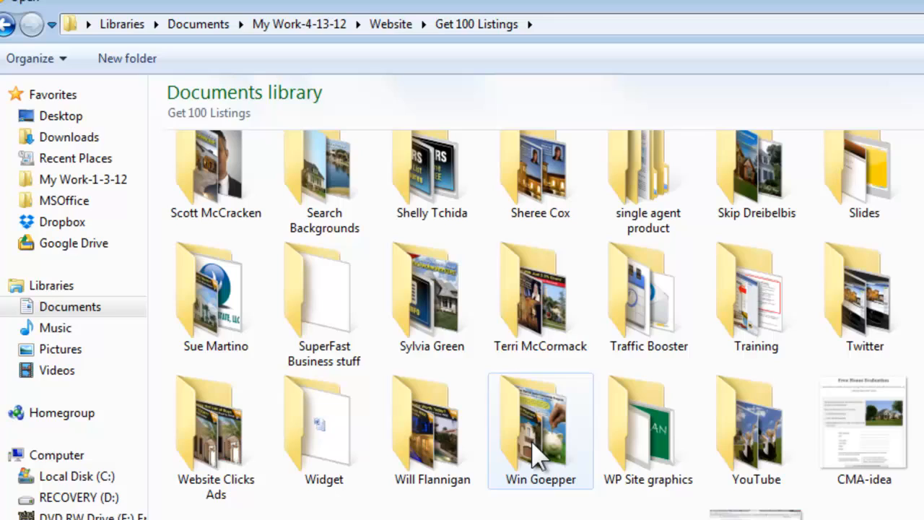
pyautogui.doubleClick(538, 451)
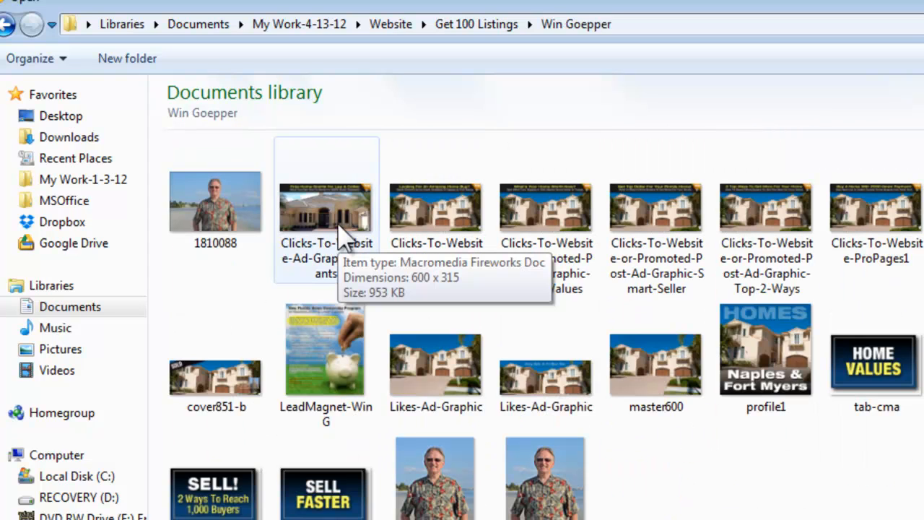
pyautogui.doubleClick(340, 192)
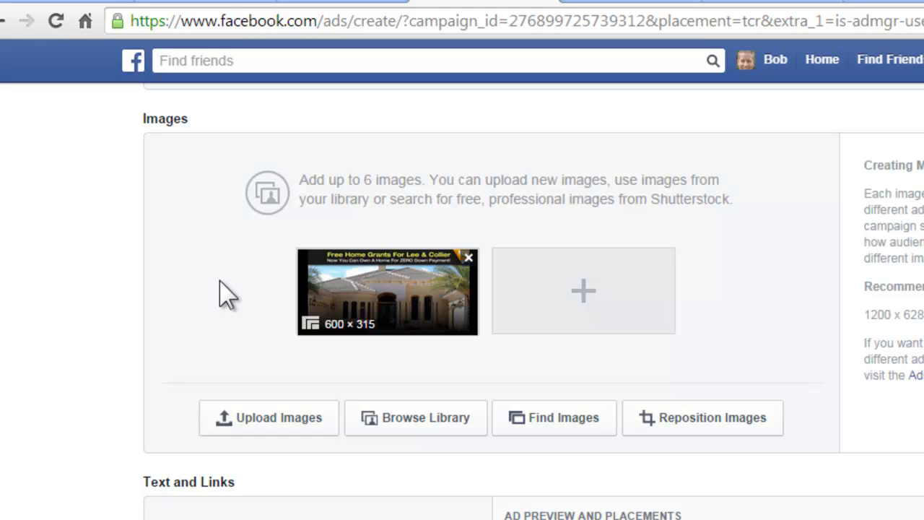
# Step: Review the grant offer wording on the landing page and set the ad headline to "FREE Grants Up To $10,000"
pyautogui.scroll(-5, 233, 295)
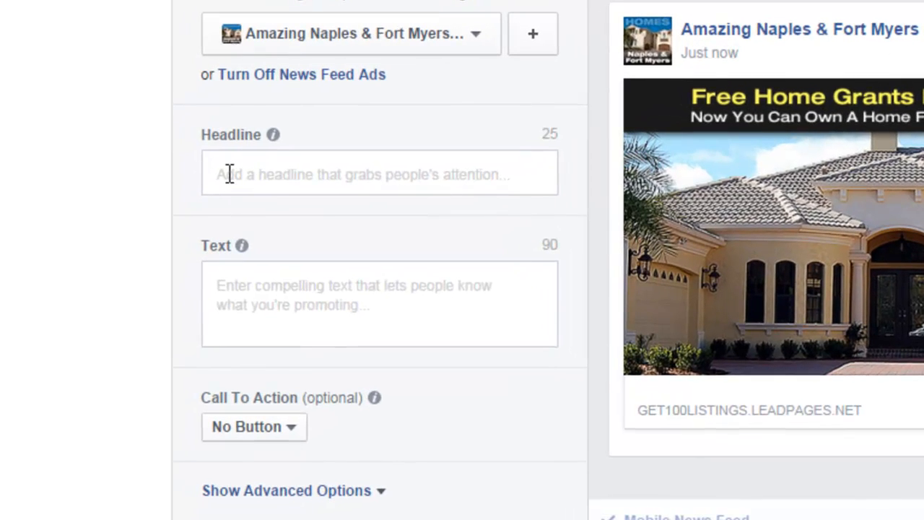
pyautogui.click(156, 282)
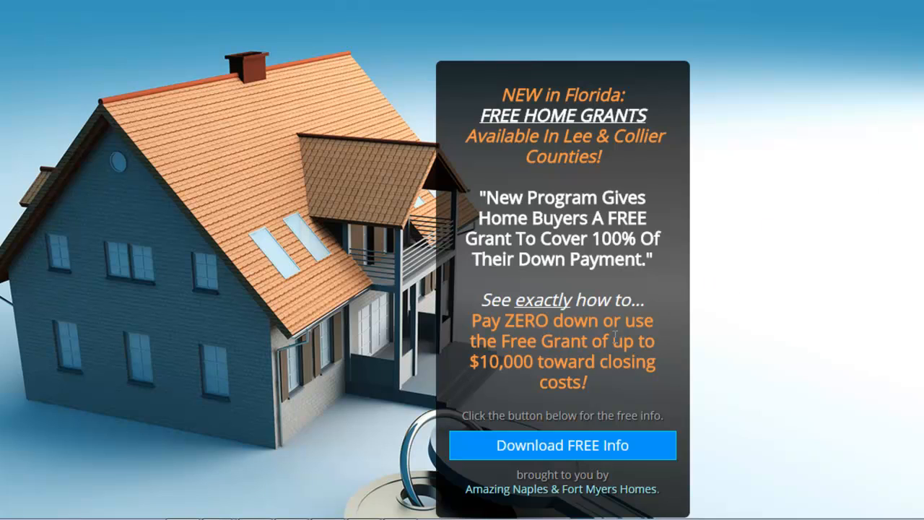
pyautogui.moveTo(482, 114); pyautogui.dragTo(558, 94)
pyautogui.moveTo(665, 136); pyautogui.dragTo(566, 142)
pyautogui.click(568, 139)
pyautogui.moveTo(541, 237); pyautogui.dragTo(644, 256)
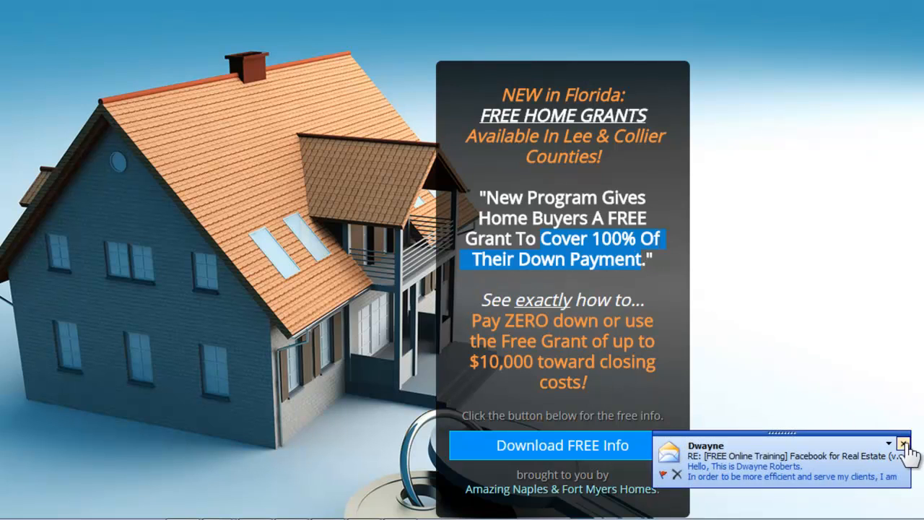
pyautogui.click(903, 443)
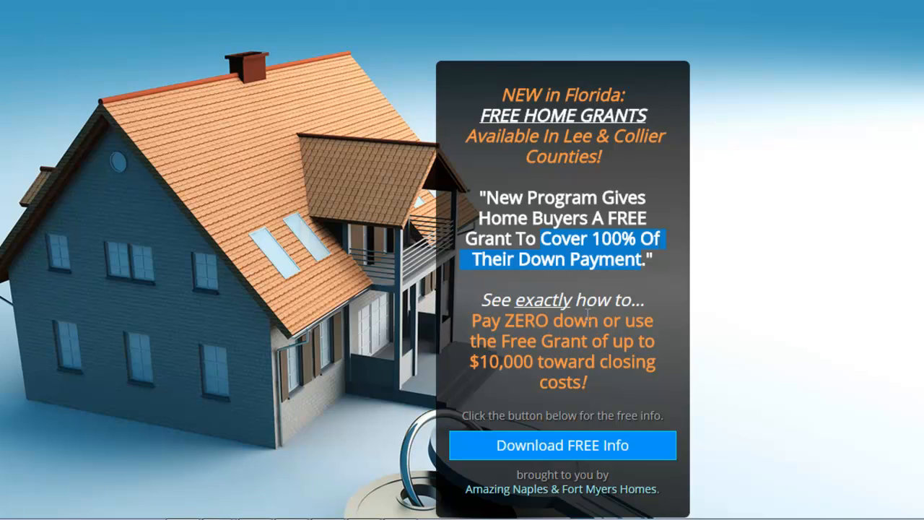
pyautogui.moveTo(534, 361); pyautogui.dragTo(470, 361)
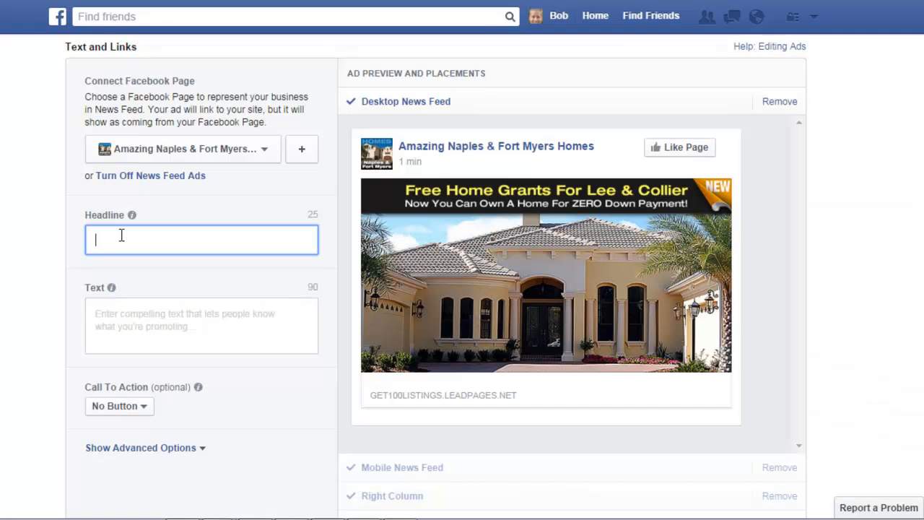
pyautogui.write('FREE Grants Up To $10,000')
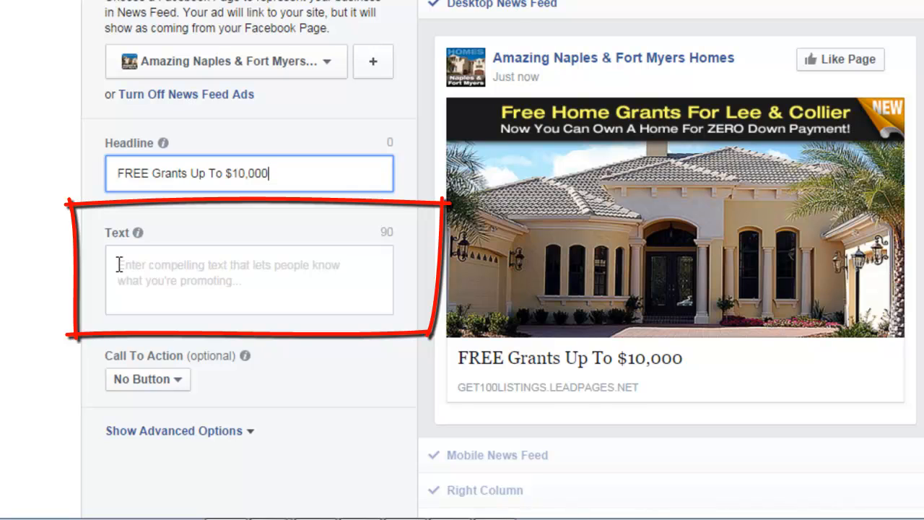
# Step: Write the ad text "Free Government Grants Up To $10,000 Now Available For Lee & Collier County Home Buyers!"
pyautogui.click(119, 264)
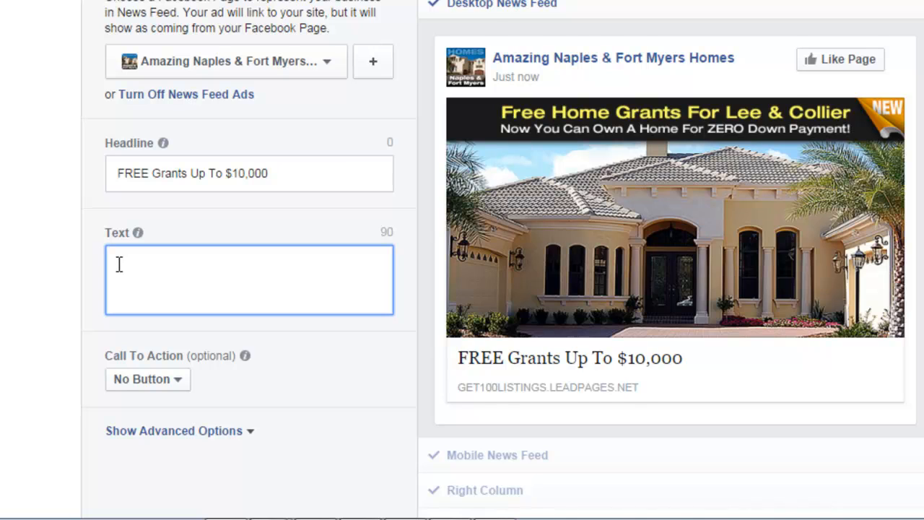
pyautogui.write('Free Grants Are Now Available For Lee & Collier County')
pyautogui.write('Residen')
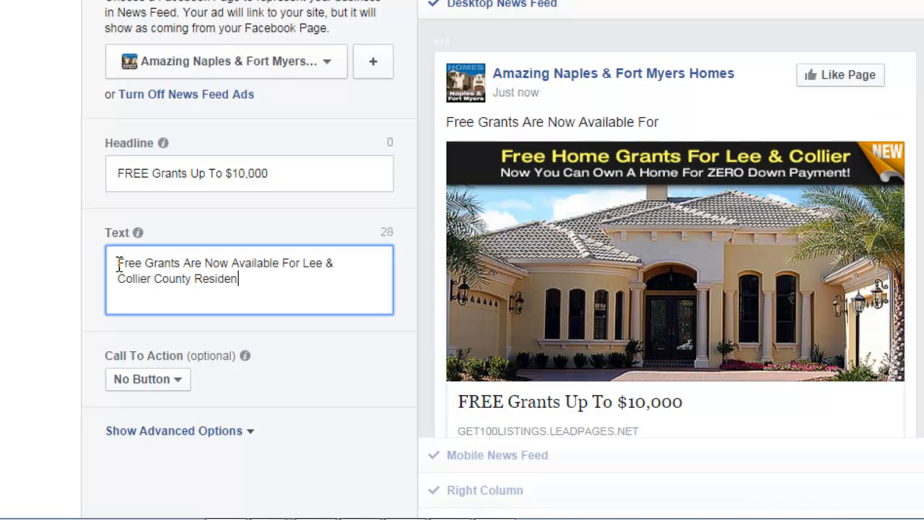
pyautogui.write('ts')
pyautogui.hotkey('ctrl', 'a')
pyautogui.write('Free Government Grants Up To $10,000 Now Available For Lee & Collier County Home Buyers!')
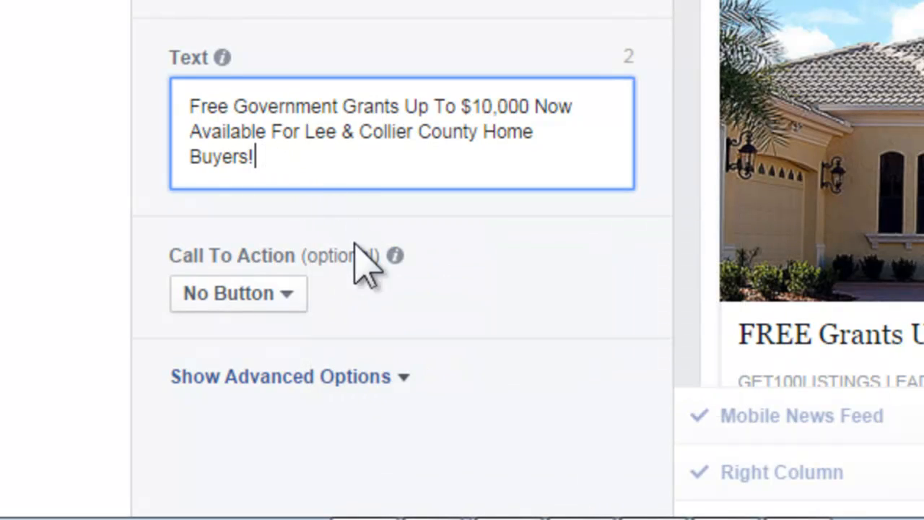
# Step: Set the ad's call to action to Learn More and check it in the Desktop News Feed preview
pyautogui.click(287, 294)
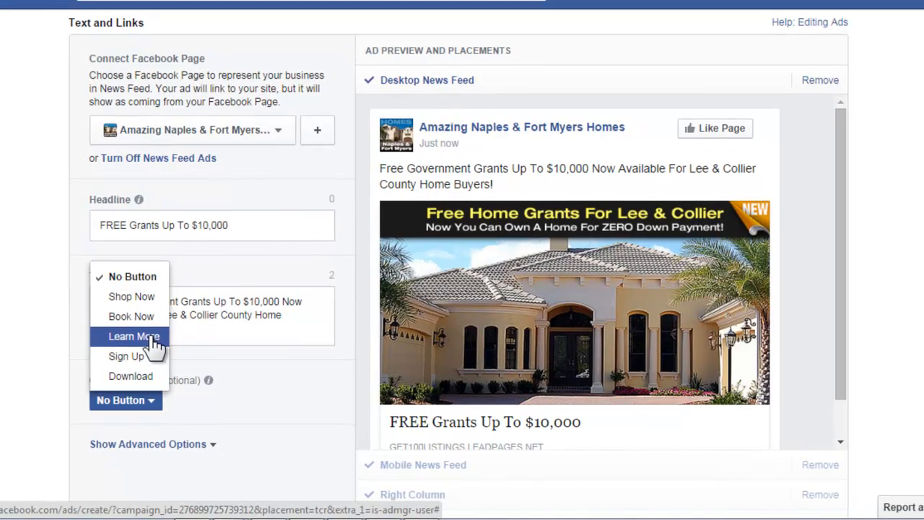
pyautogui.click(289, 189)
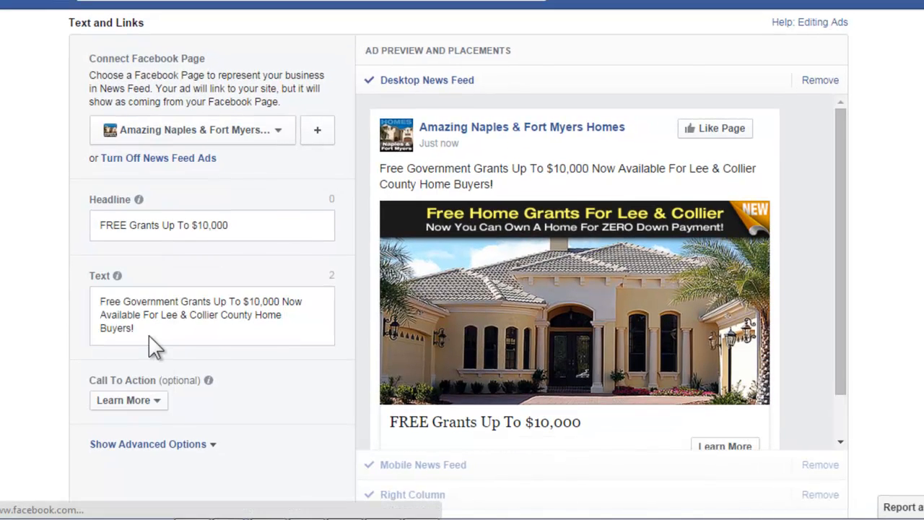
pyautogui.moveTo(838, 354)
pyautogui.mouseDown()
pyautogui.moveTo(838, 373)
pyautogui.moveTo(744, 425)
pyautogui.mouseUp()
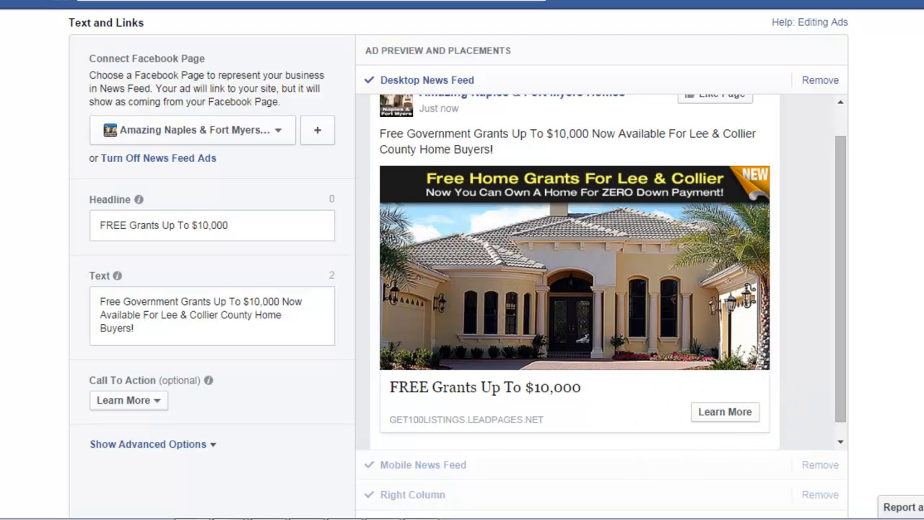
# Step: Add the link description "See Exactly How You Can Get A Free Grant to Cover 100% of Your Down Payment And Much of All of Your Closing Costs."
pyautogui.scroll(-1, 462, 260)
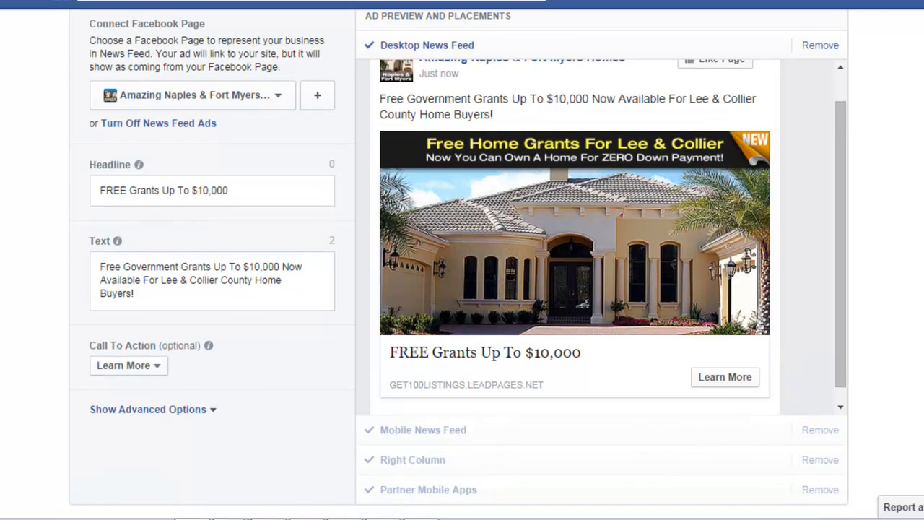
pyautogui.click(206, 410)
pyautogui.scroll(-2, 206, 415)
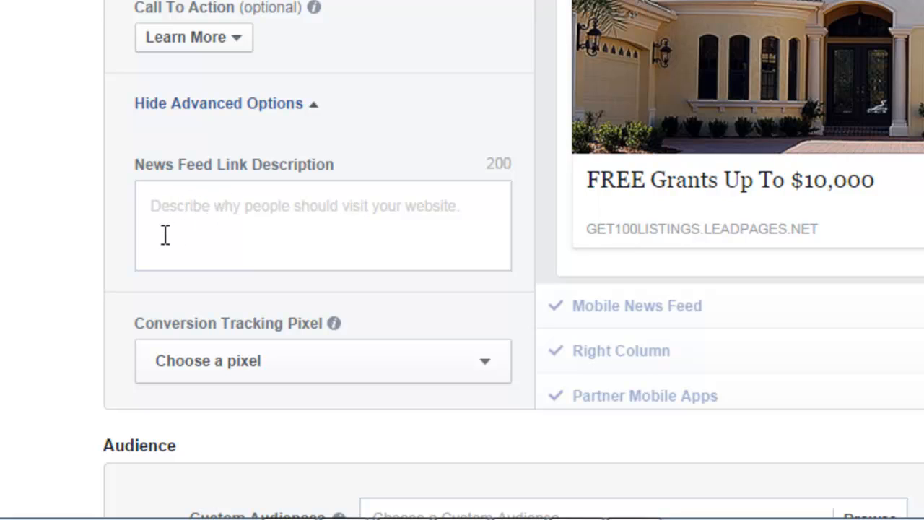
pyautogui.click(155, 205)
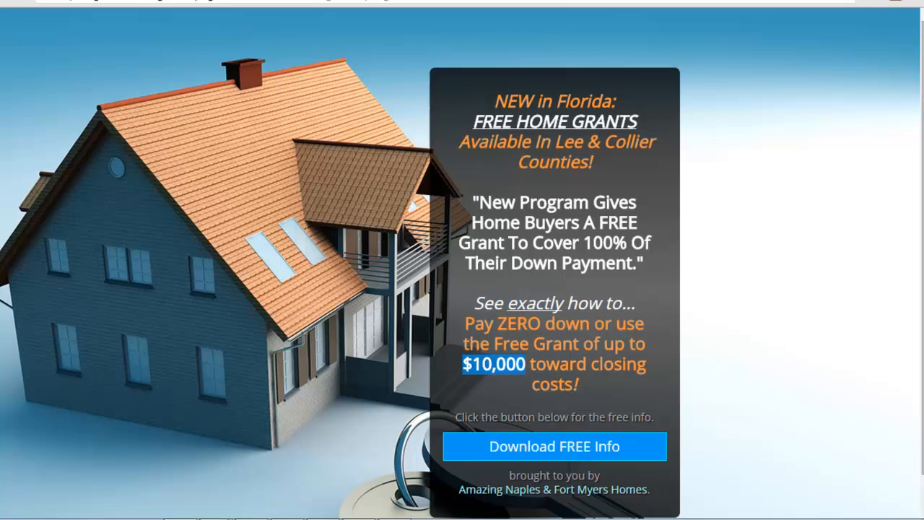
pyautogui.click(702, 201)
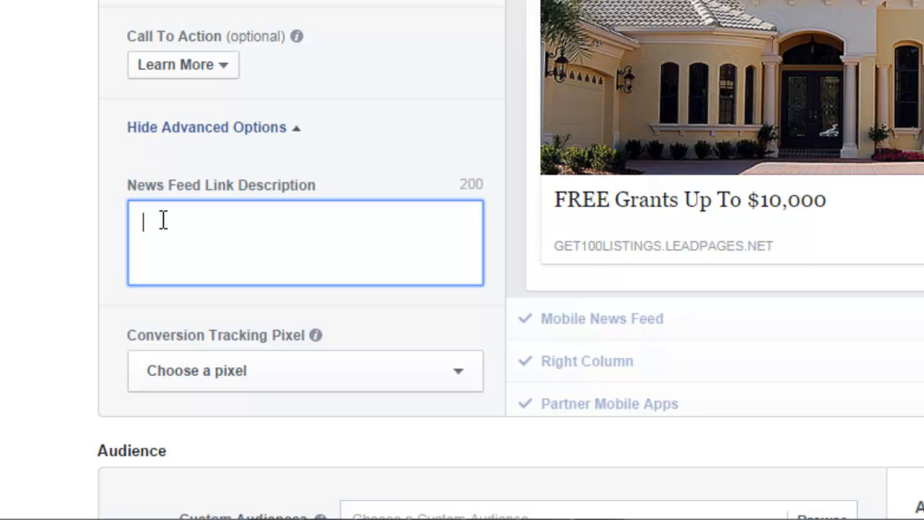
pyautogui.write('See Exactly How You Can Get A Free Grant to Cover 100% of Your Down Payment And Much of All of Your Closing Costs.')
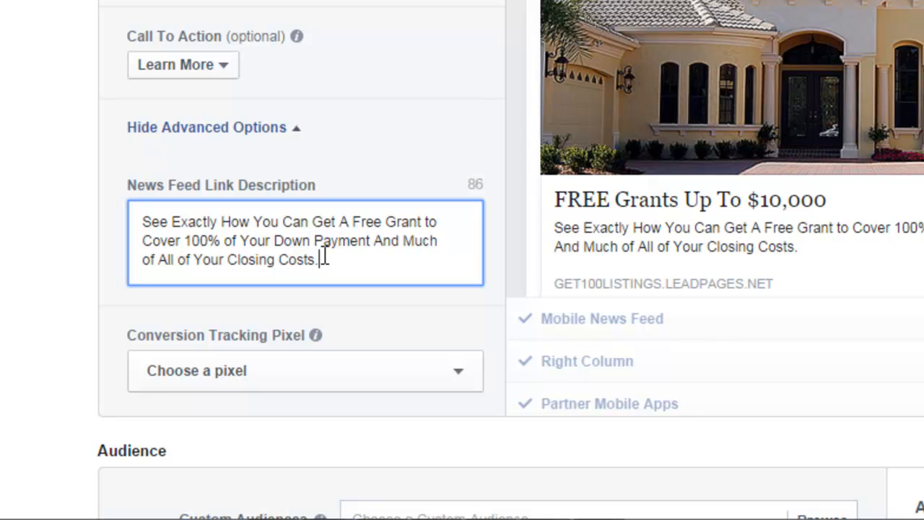
# Step: Correct "Much of All" to "Much or All" in the News Feed link description and check the Desktop News Feed preview
pyautogui.click(154, 260)
pyautogui.press('BackSpace')
pyautogui.write('r')
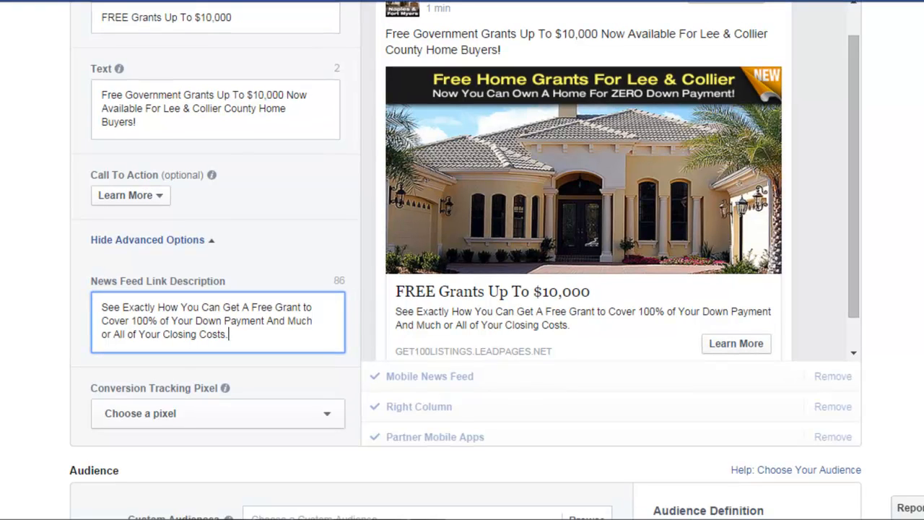
pyautogui.scroll(1, 462, 260)
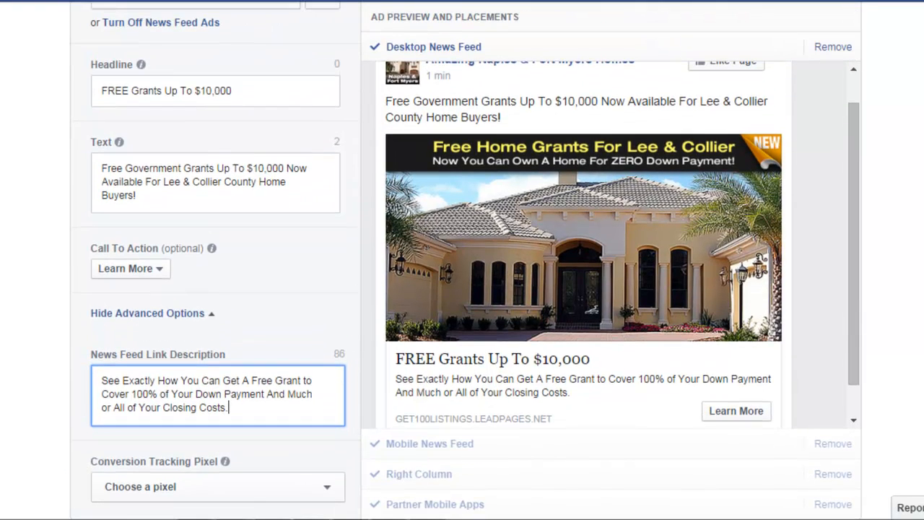
pyautogui.moveTo(842, 236)
pyautogui.mouseDown()
pyautogui.moveTo(856, 193)
pyautogui.moveTo(849, 220)
pyautogui.mouseUp()
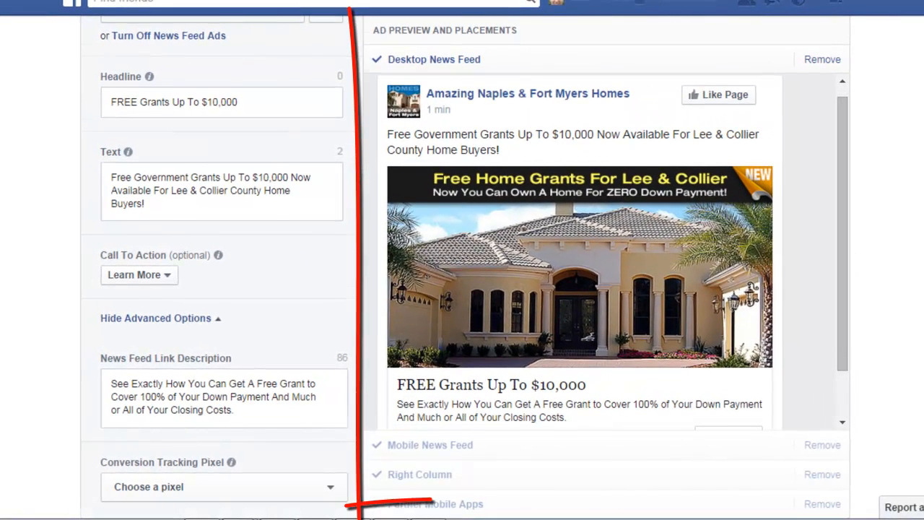
# Step: Review how the ad looks in the Mobile News Feed and Right Column placement previews
pyautogui.scroll(-1, 462, 260)
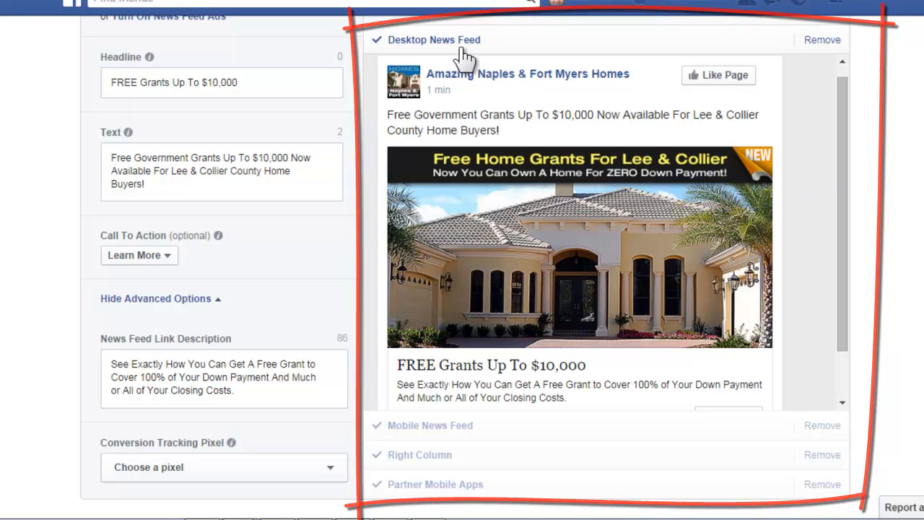
pyautogui.scroll(-1, 845, 361)
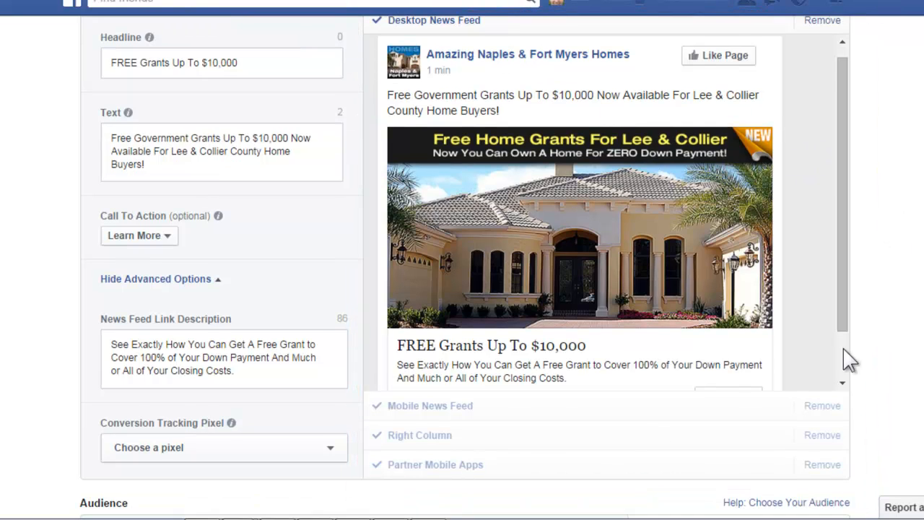
pyautogui.click(442, 411)
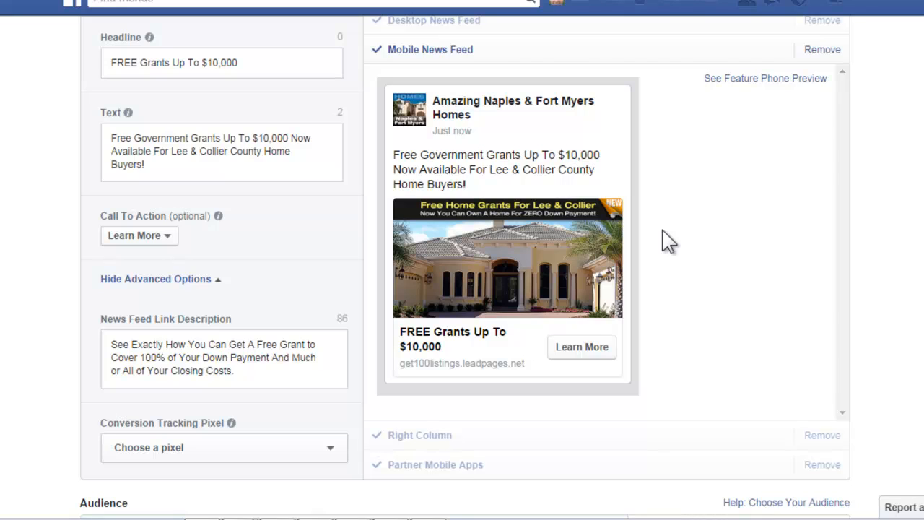
pyautogui.click(426, 435)
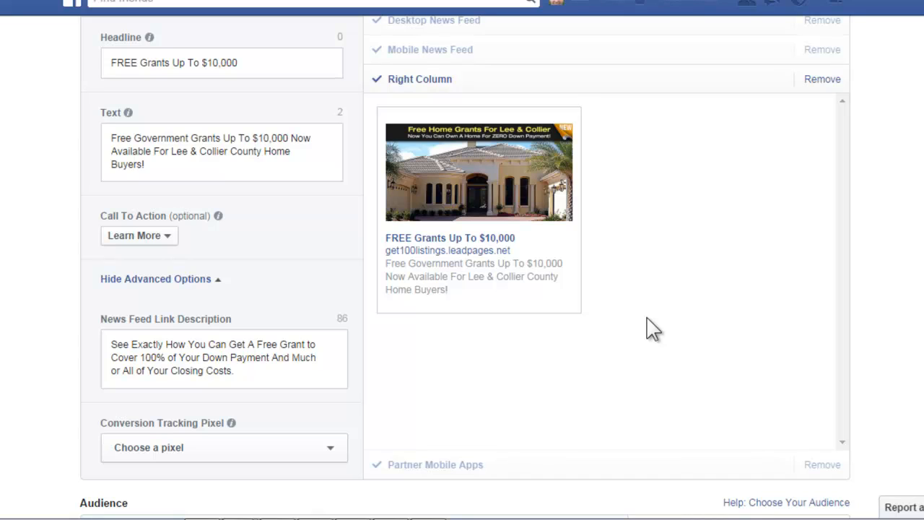
# Step: Preview the ad in Partner Mobile Apps, remove that placement, and return to the Desktop News Feed preview
pyautogui.click(436, 465)
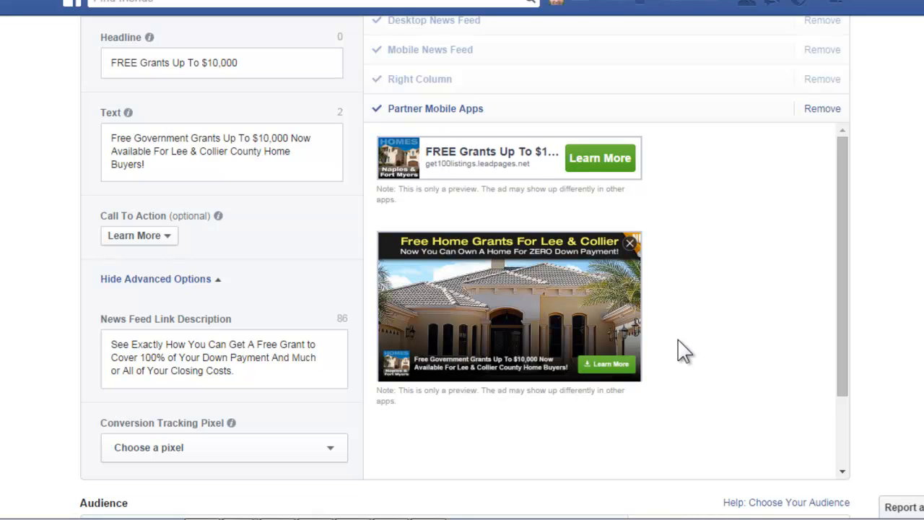
pyautogui.click(821, 110)
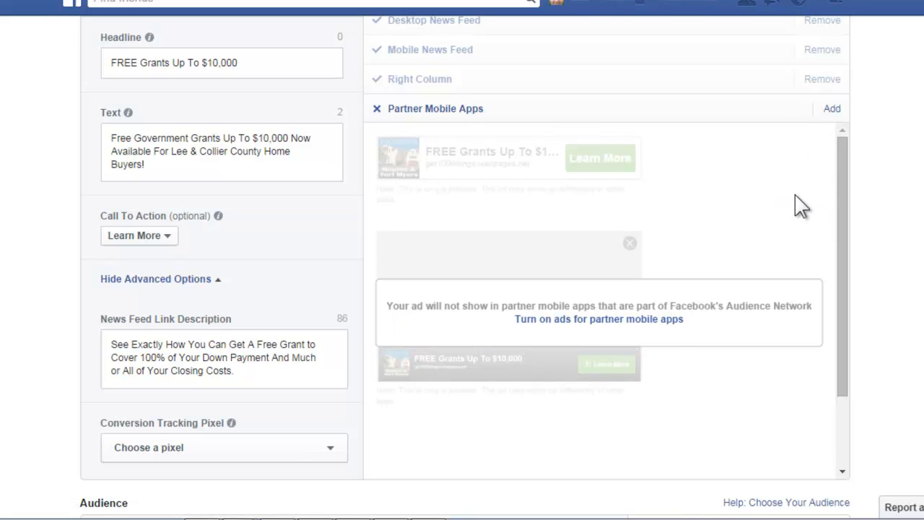
pyautogui.scroll(1, 796, 206)
pyautogui.click(437, 84)
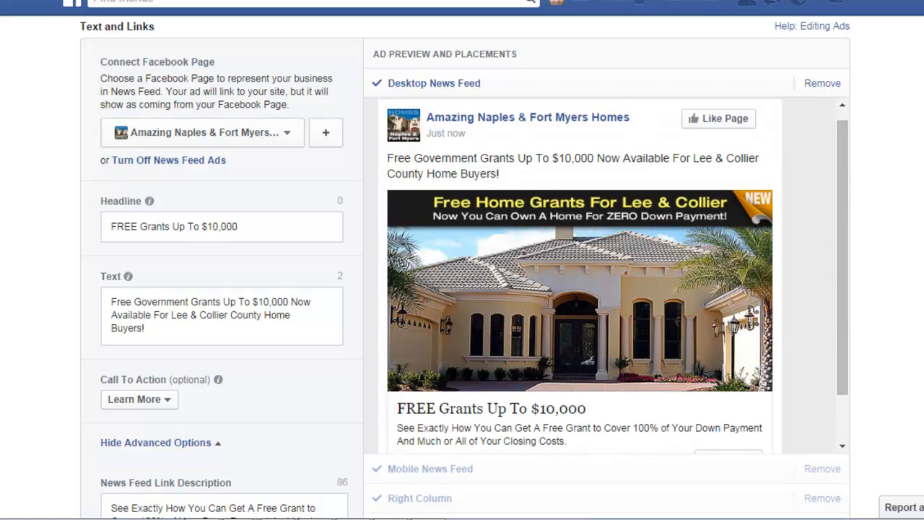
# Step: Remove the Right Column placement from the ad and show the Desktop News Feed preview again
pyautogui.scroll(-3, 462, 267)
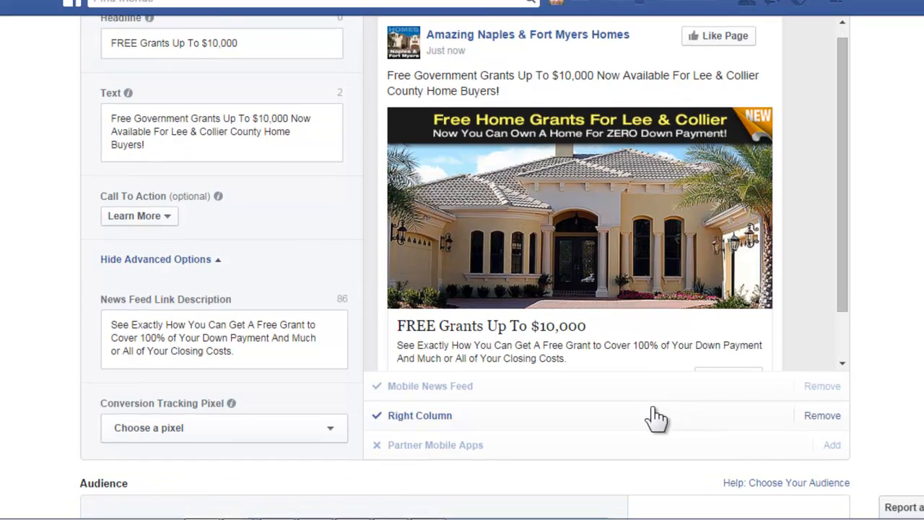
pyautogui.click(477, 425)
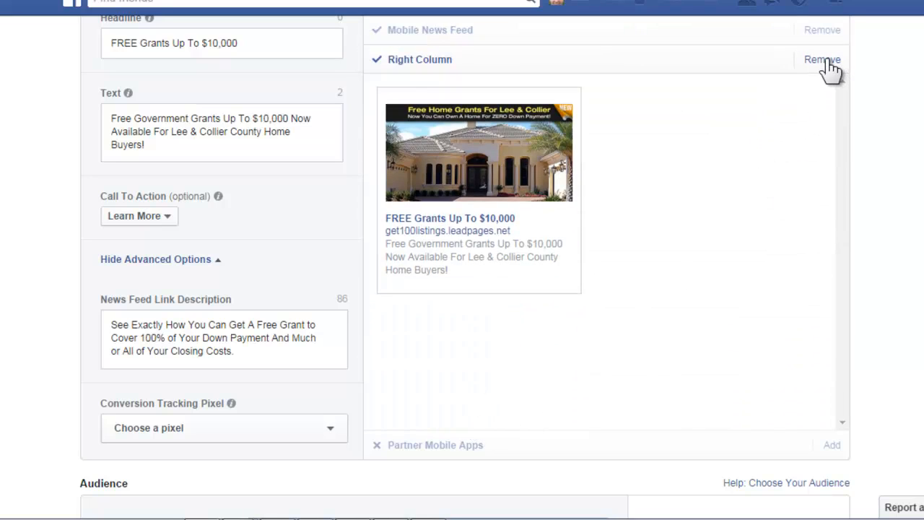
pyautogui.click(823, 60)
pyautogui.scroll(4, 454, 295)
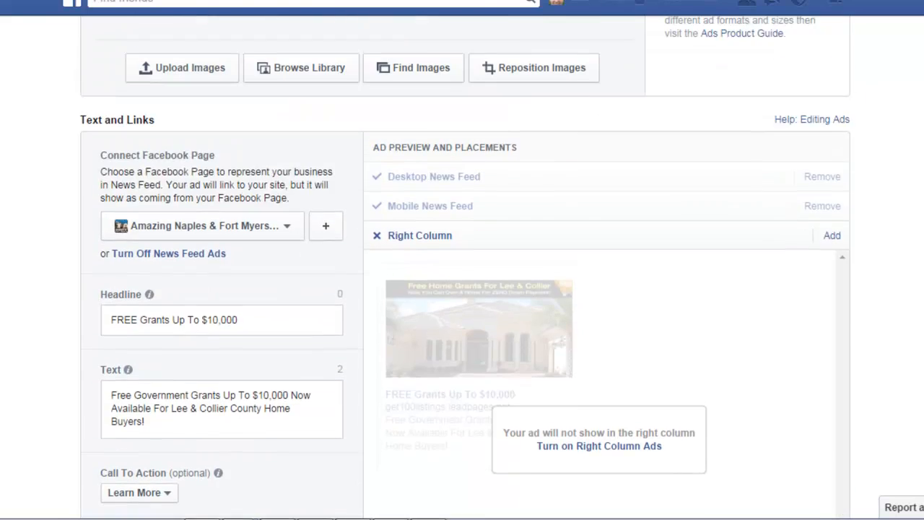
pyautogui.click(433, 252)
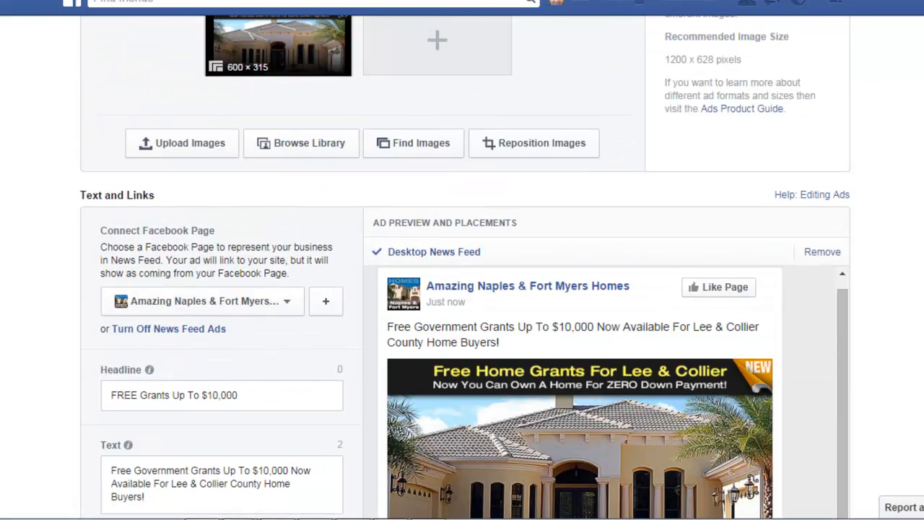
# Step: Compare the ad's Mobile News Feed and Desktop News Feed previews
pyautogui.scroll(-5, 784, 320)
pyautogui.click(433, 349)
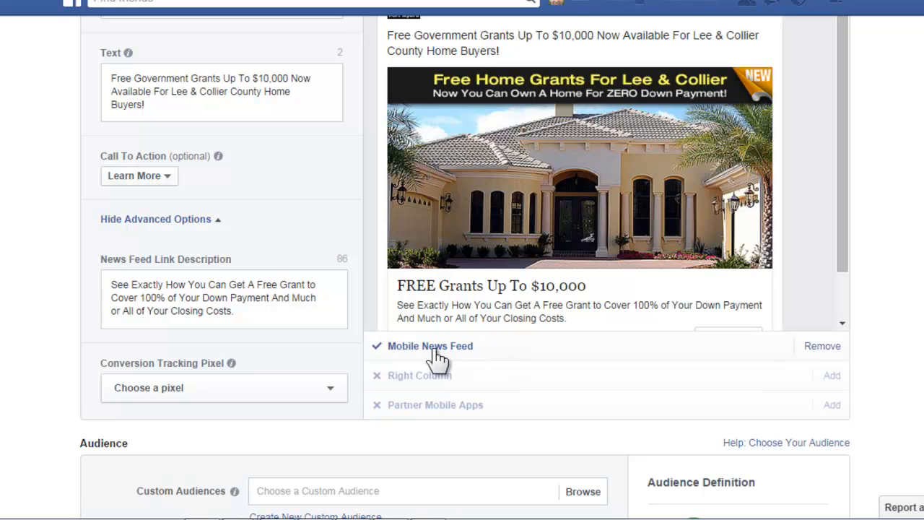
pyautogui.scroll(3, 568, 104)
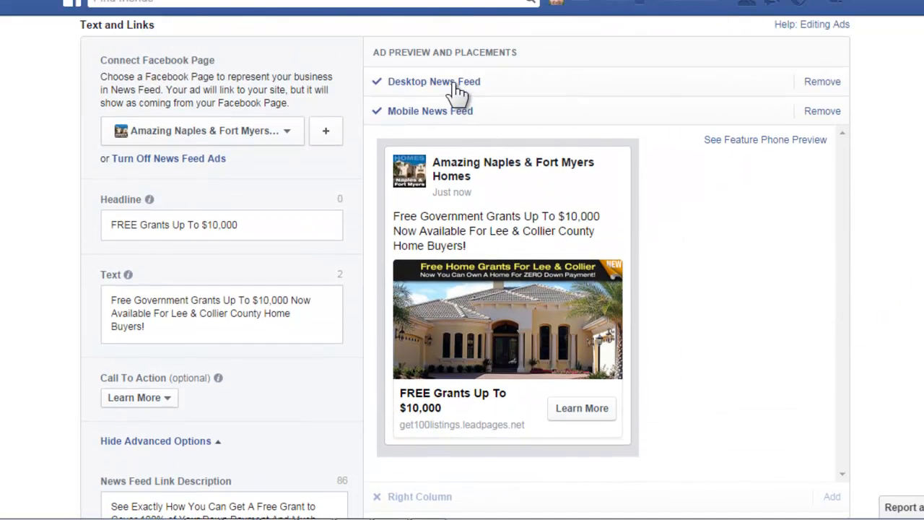
pyautogui.click(454, 83)
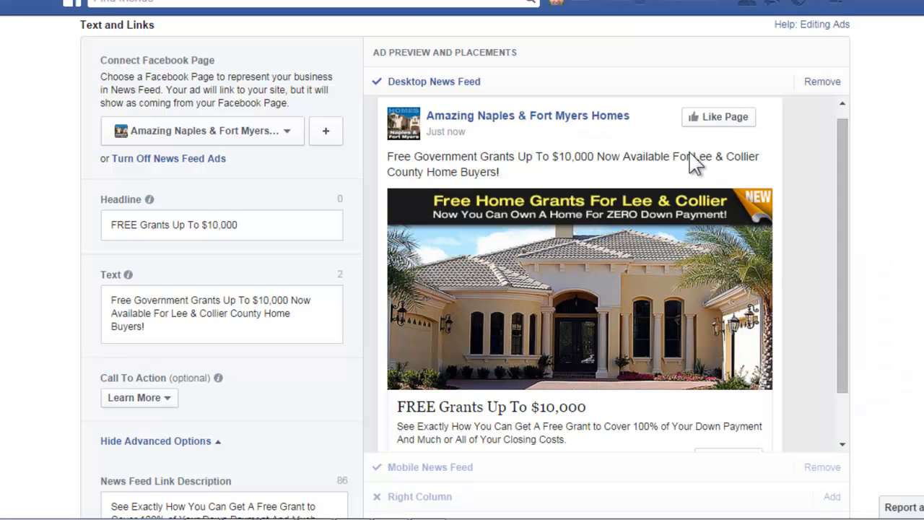
pyautogui.scroll(-3, 553, 458)
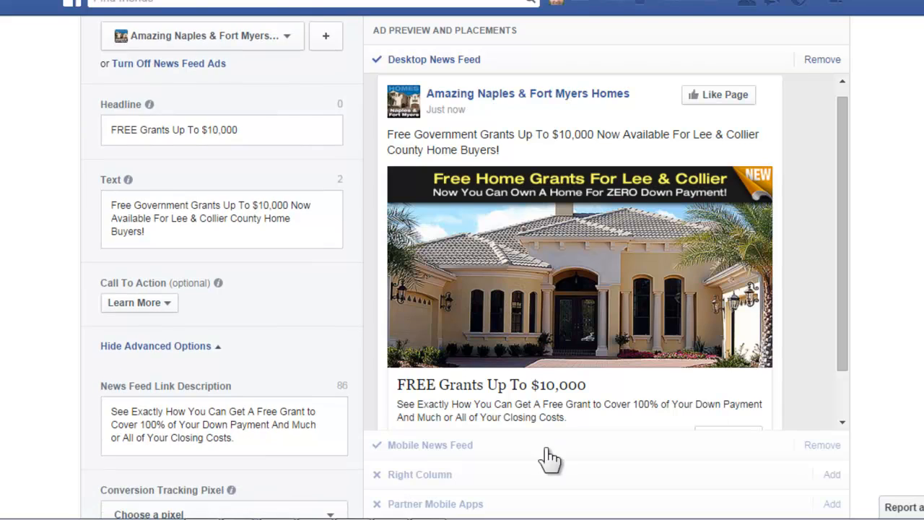
pyautogui.click(473, 448)
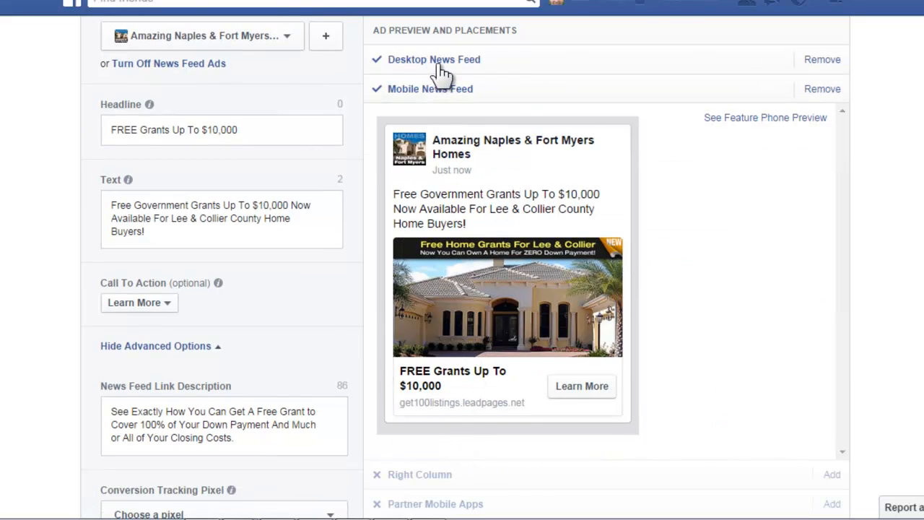
pyautogui.click(437, 63)
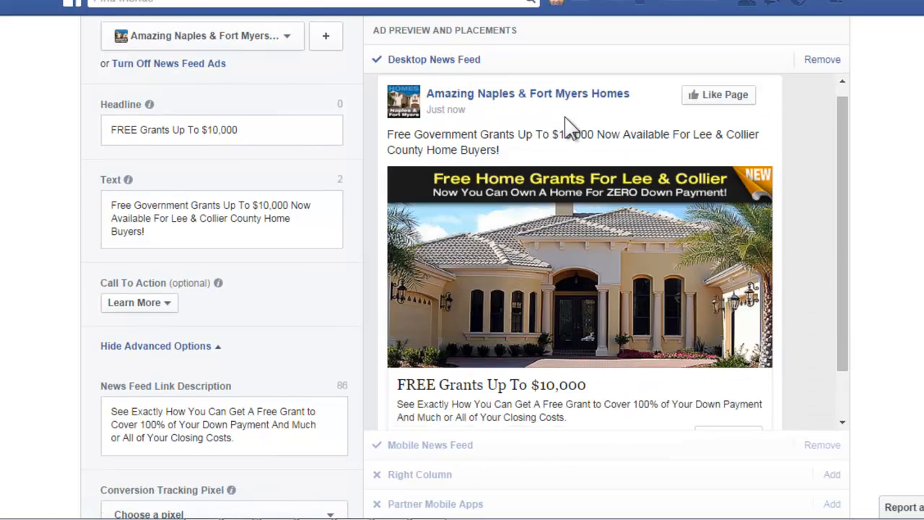
# Step: Set the audience location to the city of Naples, Florida, United States
pyautogui.scroll(-2, 568, 127)
pyautogui.scroll(-5, 537, 219)
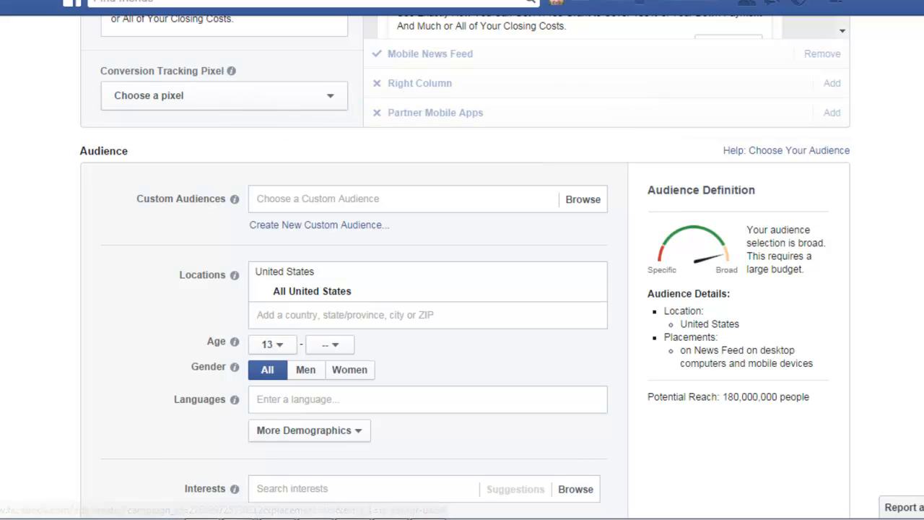
pyautogui.scroll(-1, 433, 260)
pyautogui.scroll(-1, 465, 258)
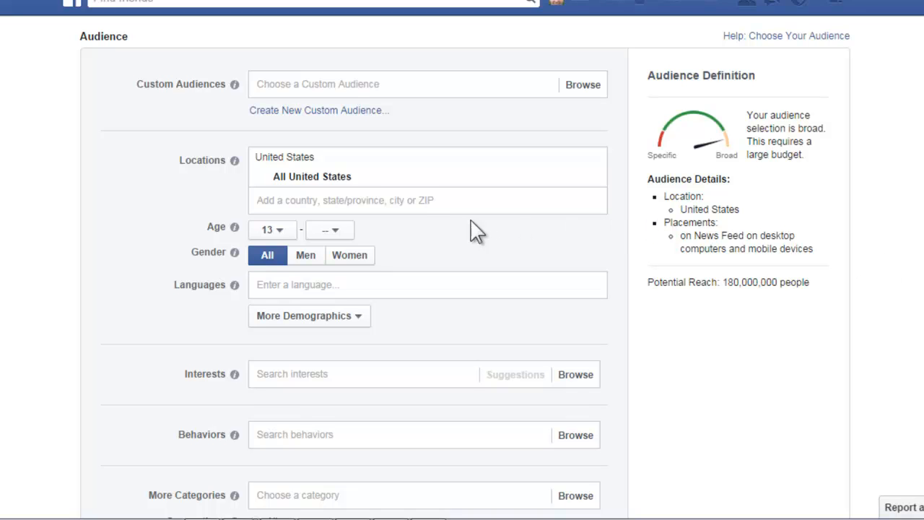
pyautogui.click(402, 201)
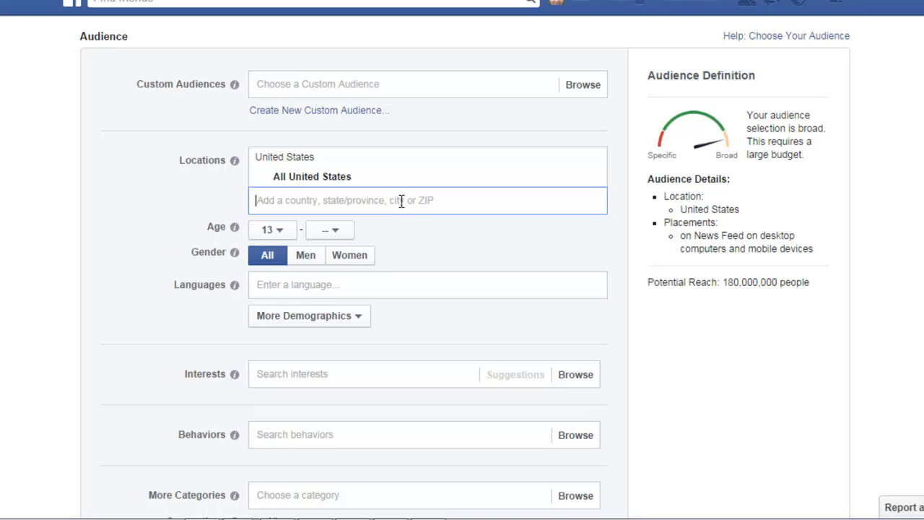
pyautogui.write('naples')
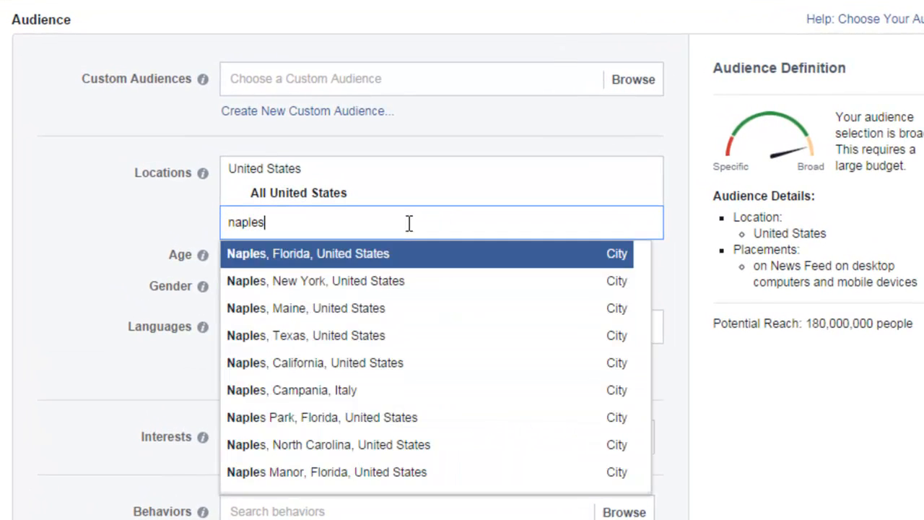
pyautogui.click(333, 256)
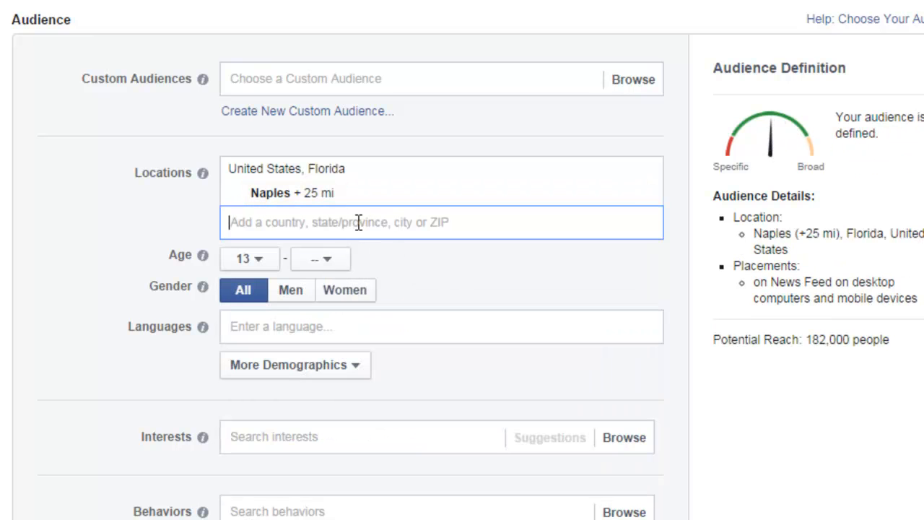
# Step: Add Fort Myers, Florida, United States as another audience location and check the nearby-radius options for Naples
pyautogui.write('fort')
pyautogui.write('myers')
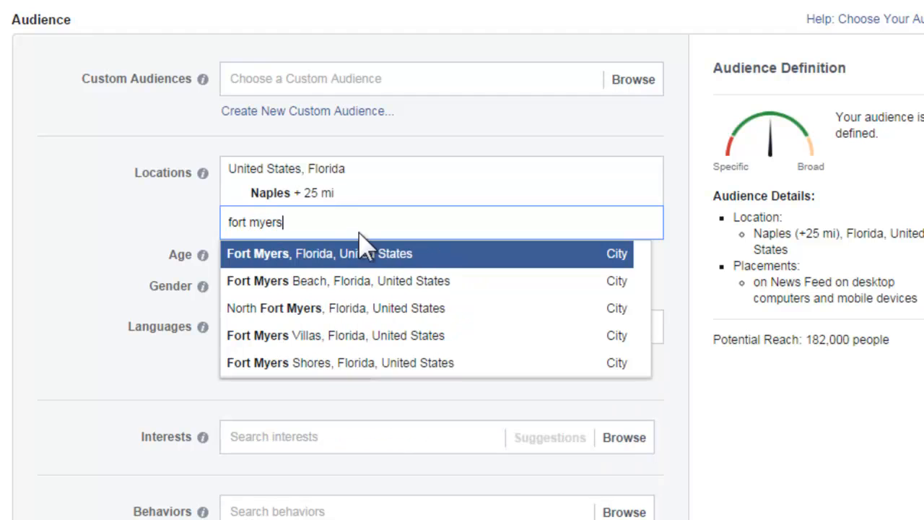
pyautogui.click(334, 257)
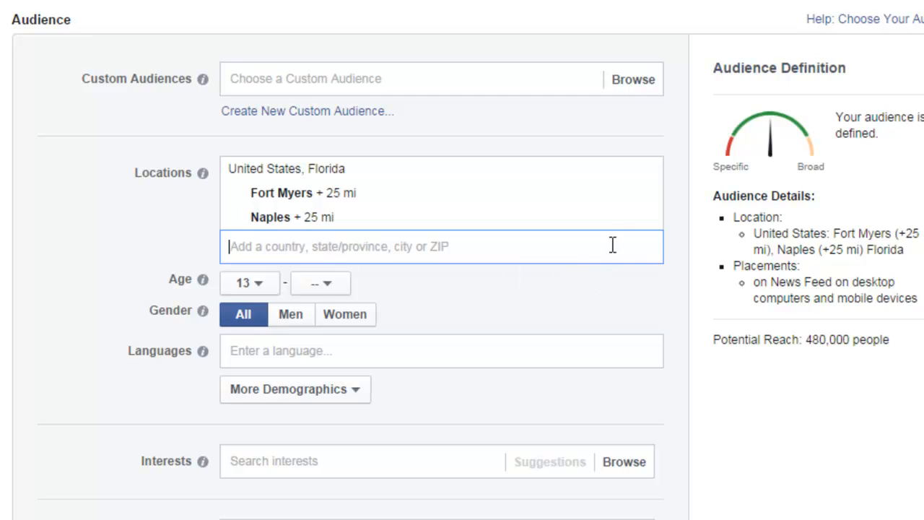
pyautogui.click(624, 218)
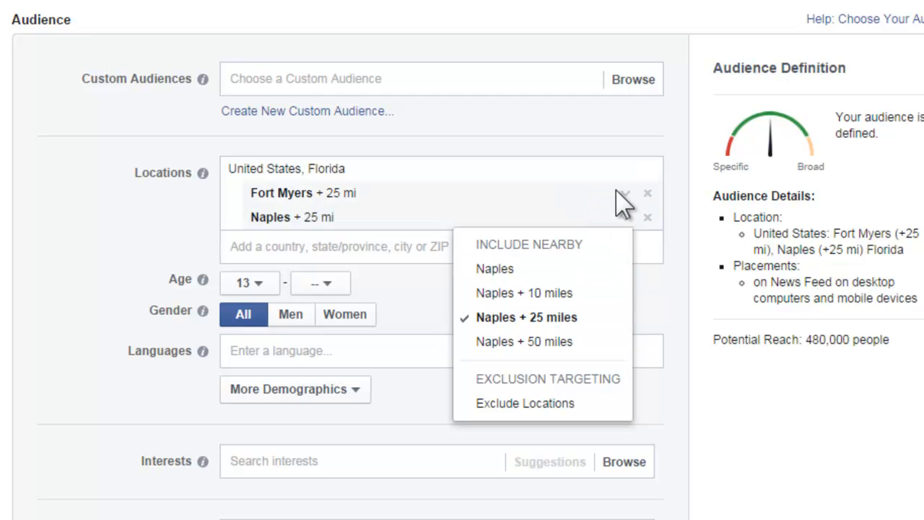
pyautogui.click(683, 281)
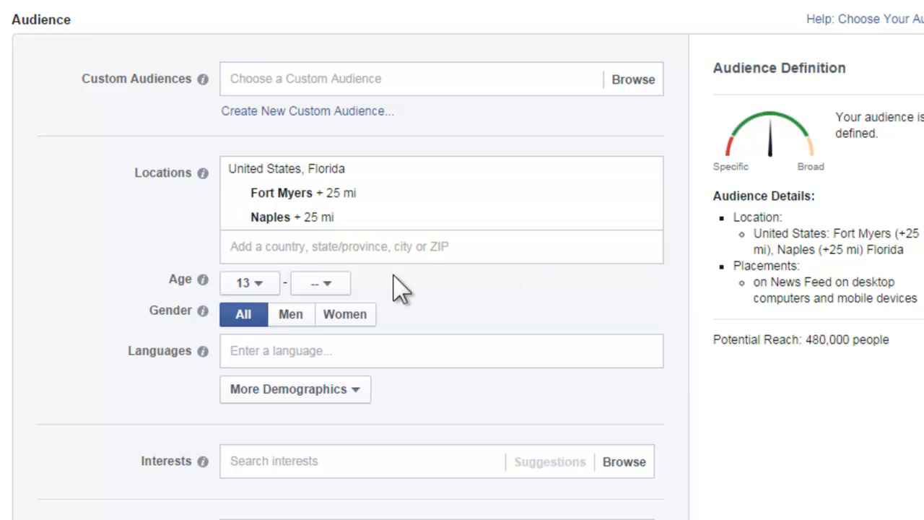
# Step: Set the audience's minimum age to 30
pyautogui.click(260, 284)
pyautogui.scroll(-4, 253, 359)
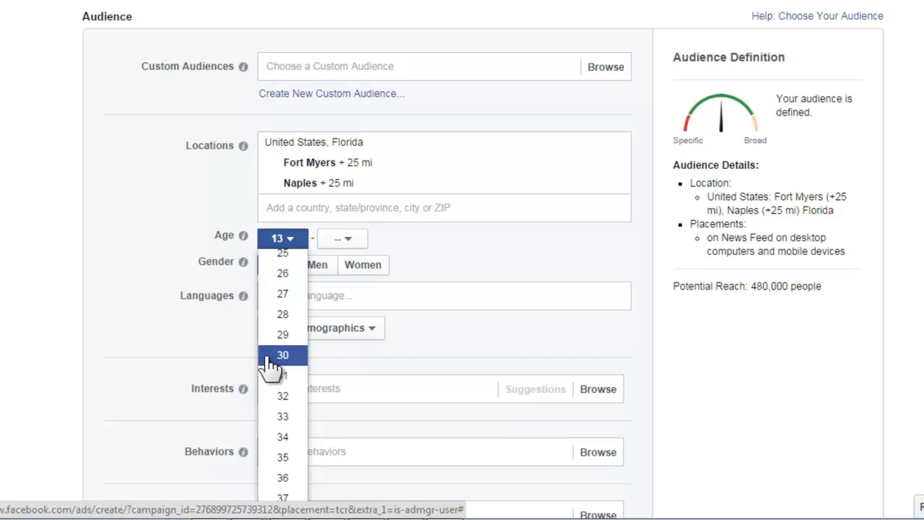
pyautogui.click(269, 357)
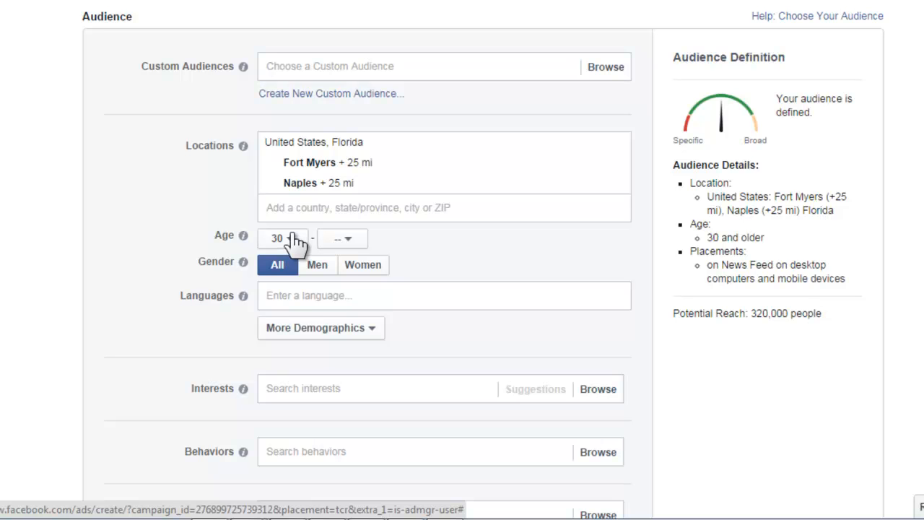
# Step: Examine the Financial and Home targeting options among the additional audience demographics
pyautogui.scroll(-2, 466, 264)
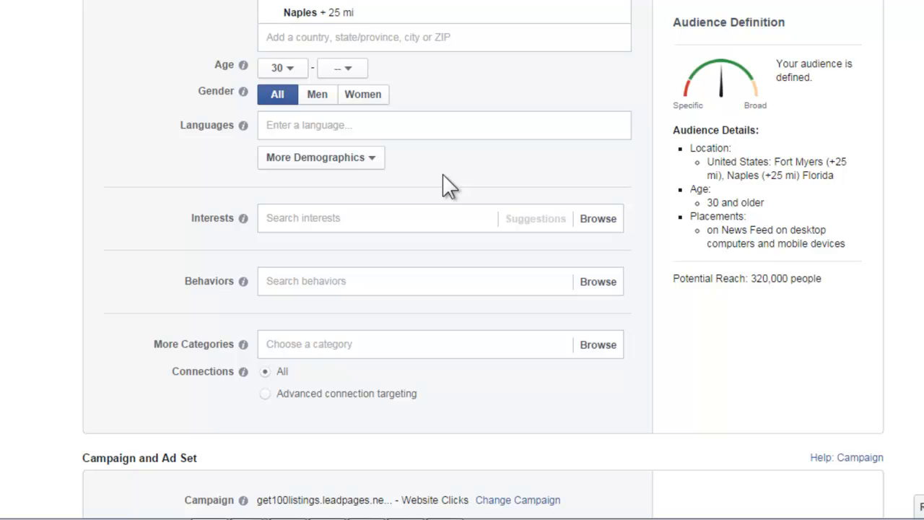
pyautogui.click(371, 160)
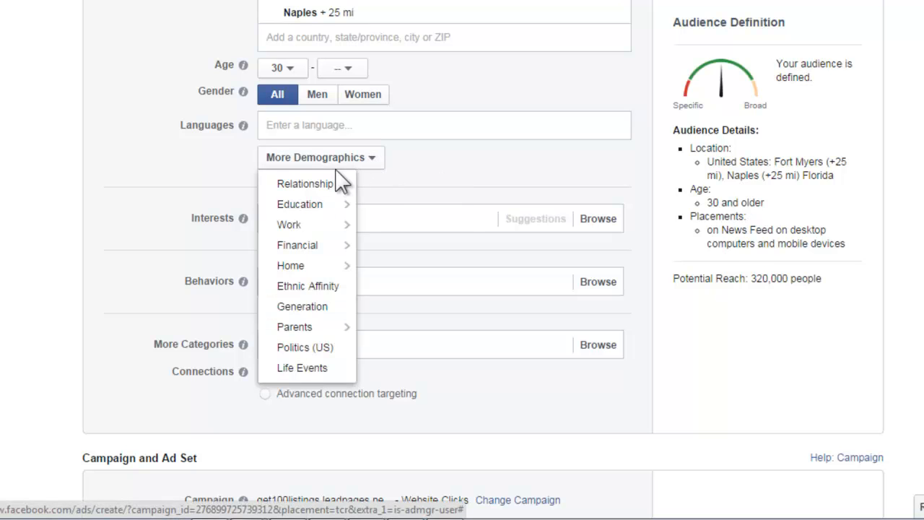
pyautogui.moveTo(309, 251)
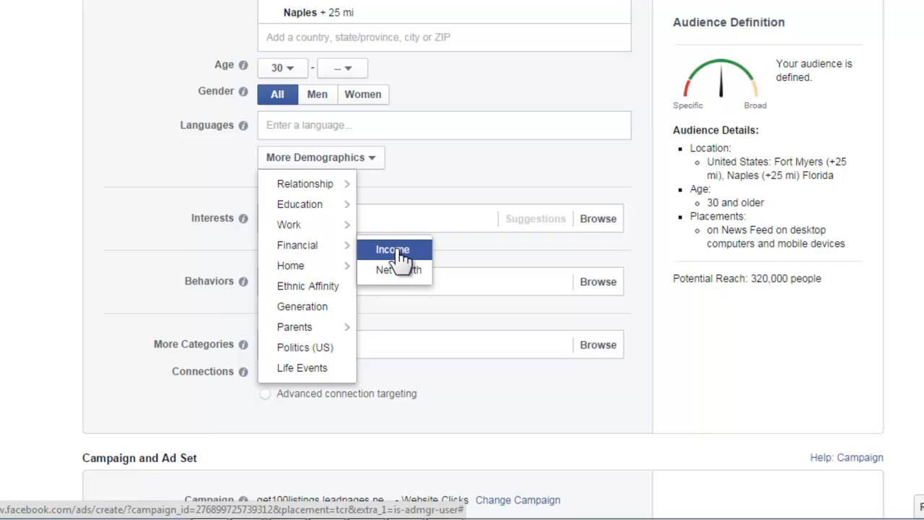
pyautogui.moveTo(295, 267)
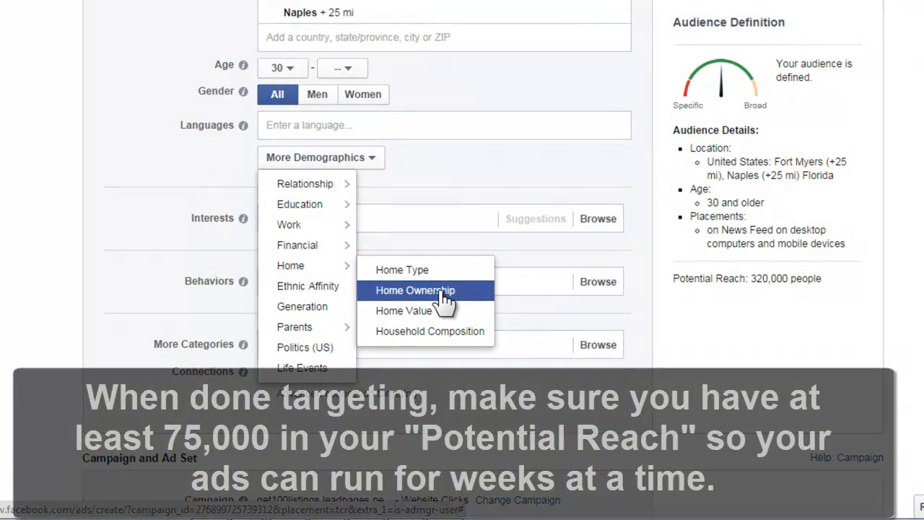
pyautogui.click(407, 162)
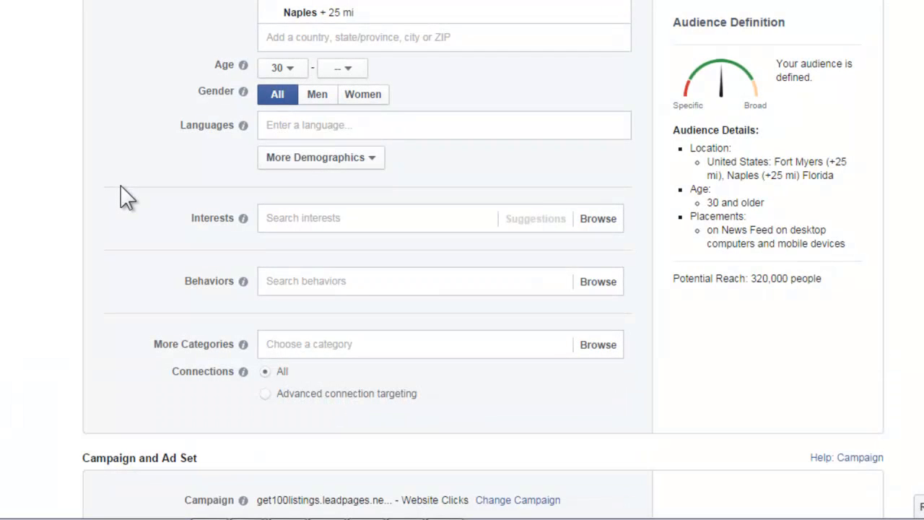
# Step: Add Military and United States Armed Forces as interests for the ad's audience
pyautogui.click(280, 217)
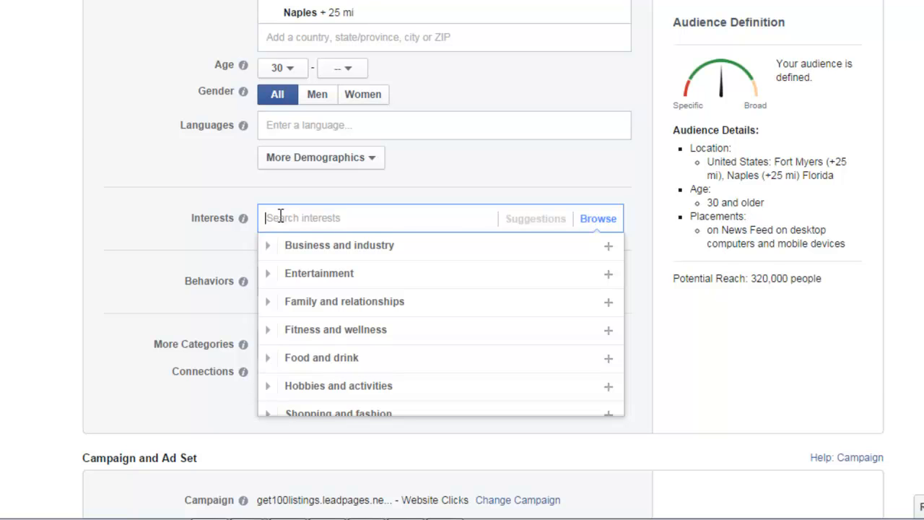
pyautogui.write('mili')
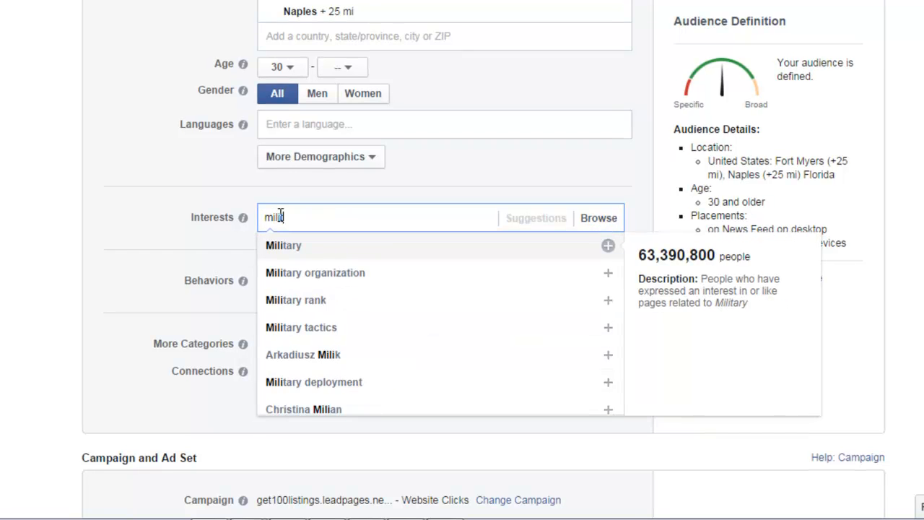
pyautogui.write('tary')
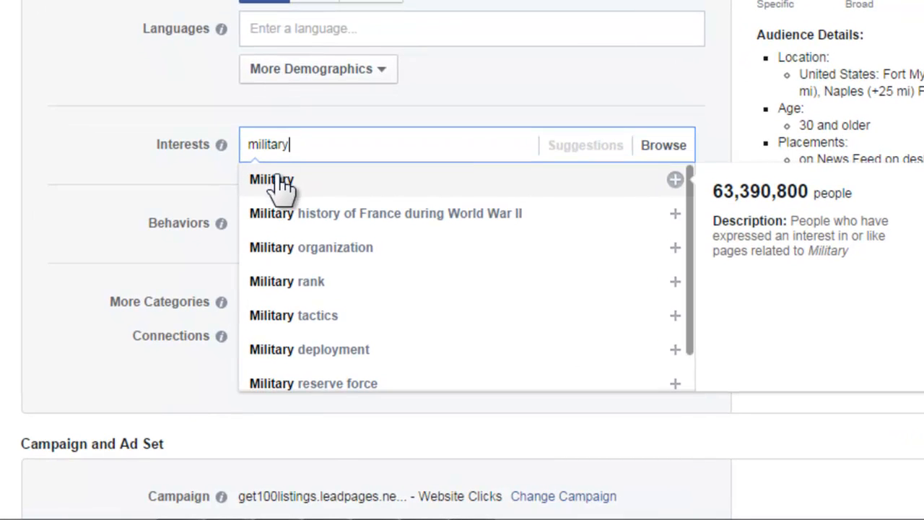
pyautogui.click(281, 182)
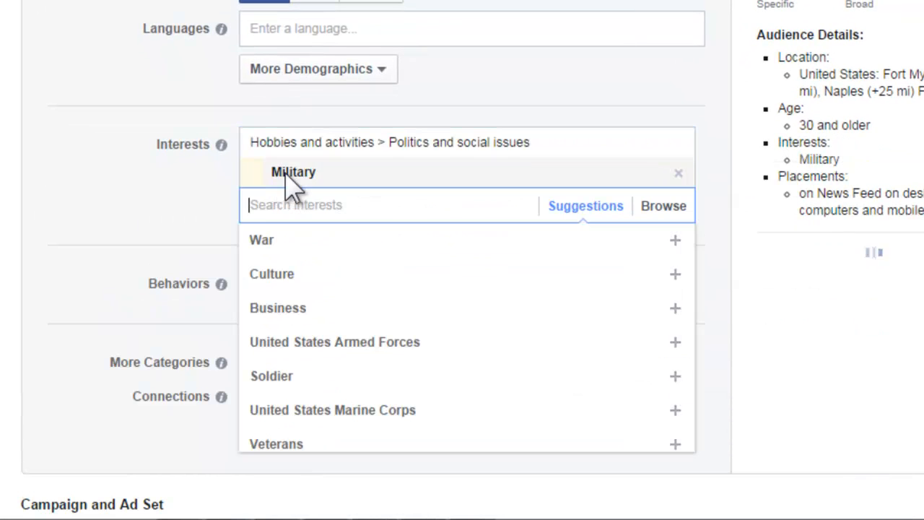
pyautogui.click(354, 345)
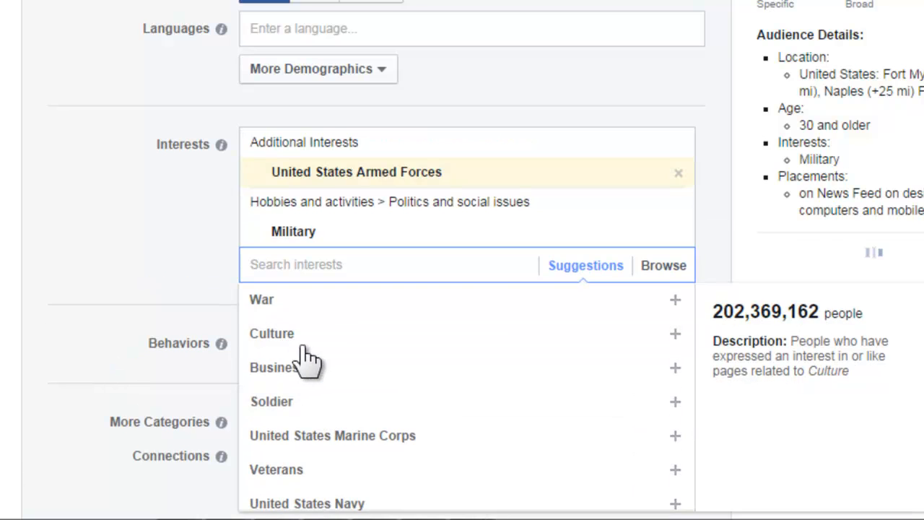
# Step: Try adding Culture as an interest, and remove it along with the Military interest
pyautogui.click(307, 342)
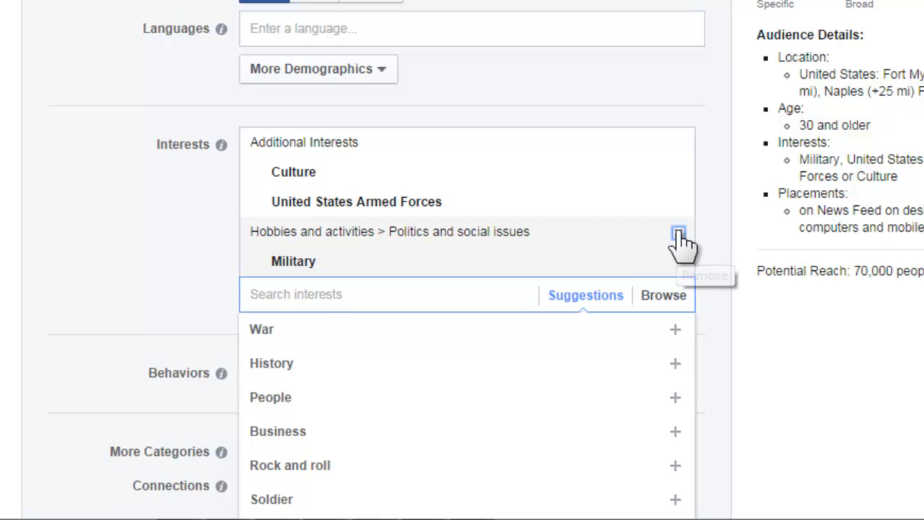
pyautogui.click(677, 232)
pyautogui.click(678, 171)
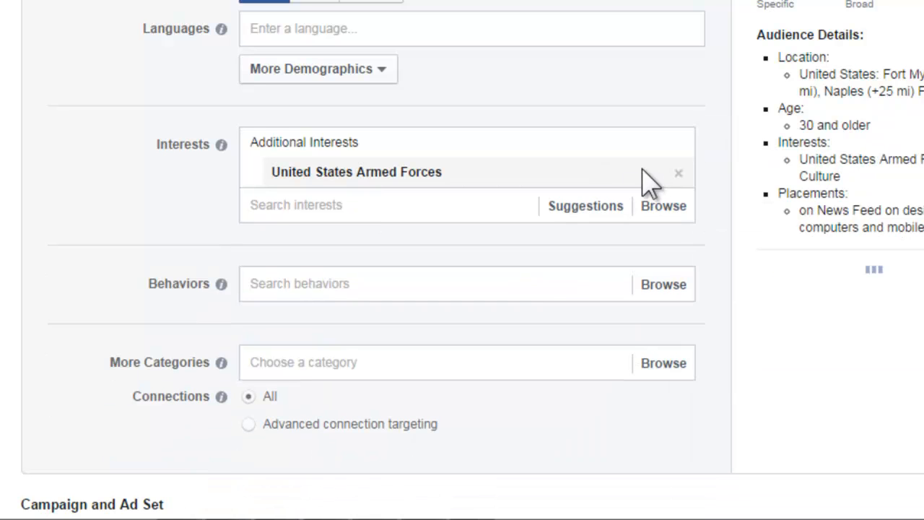
# Step: Search the interests for "mili" and add Military back to the audience
pyautogui.click(320, 205)
pyautogui.write('milia')
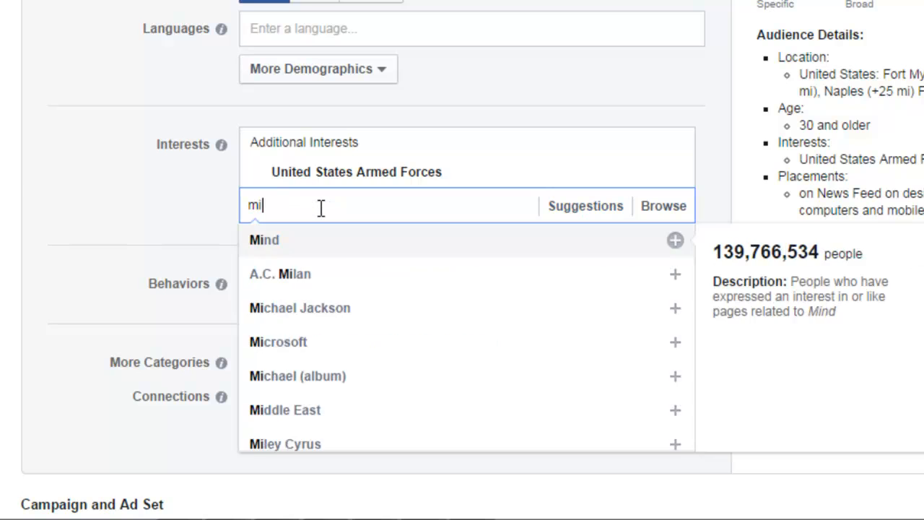
pyautogui.press('BackSpace')
pyautogui.press('BackSpace')
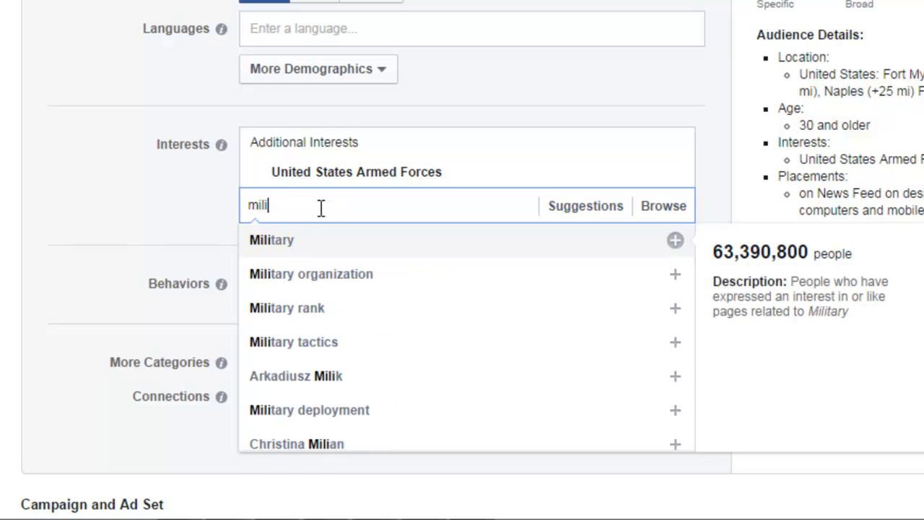
pyautogui.click(269, 243)
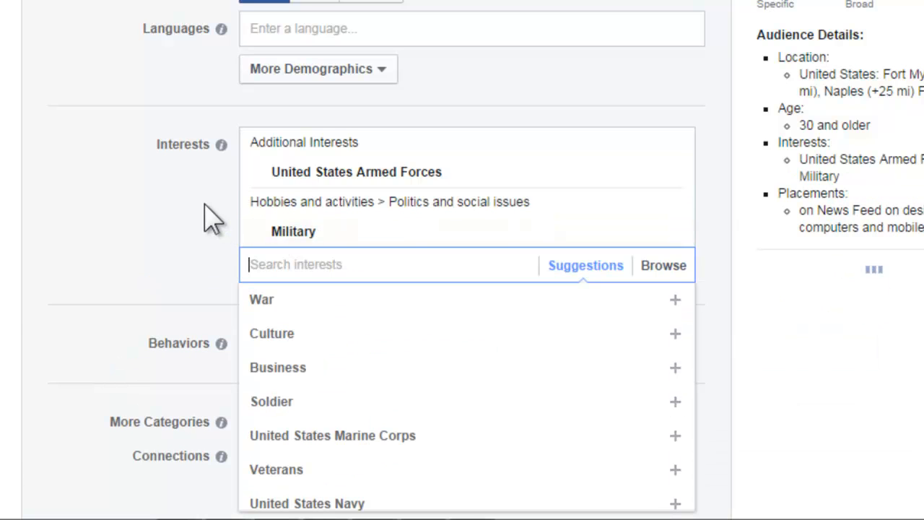
# Step: Add the suggested United States Navy, Marine Corps, Air Force, Army, Coast Guard, National Guard and Veterans interests to the audience
pyautogui.scroll(-3, 204, 213)
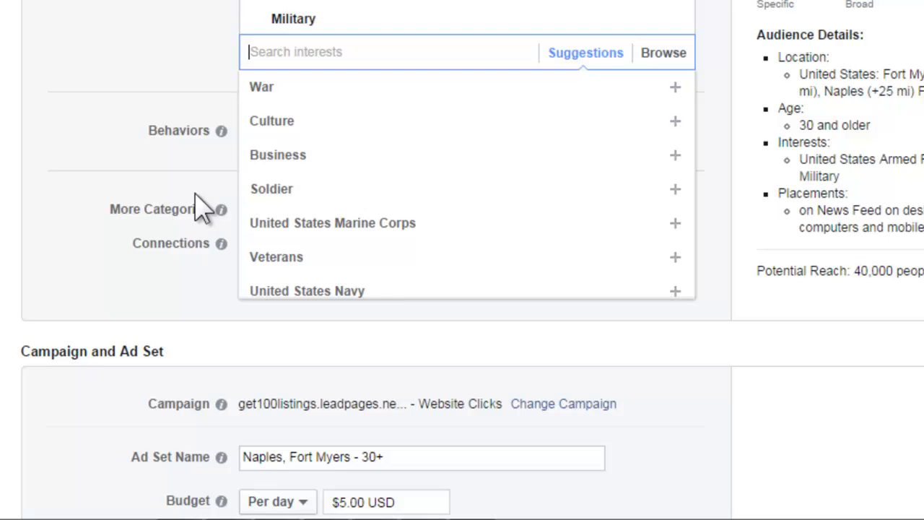
pyautogui.click(339, 291)
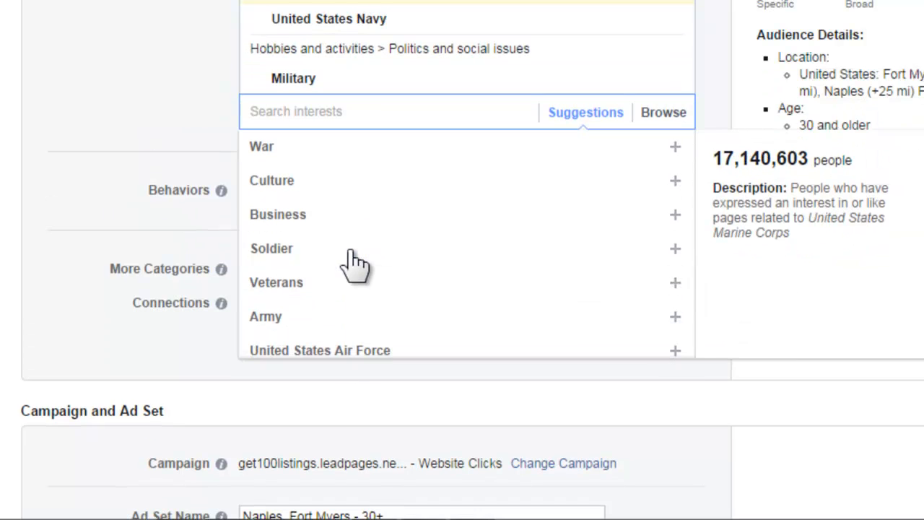
pyautogui.click(301, 285)
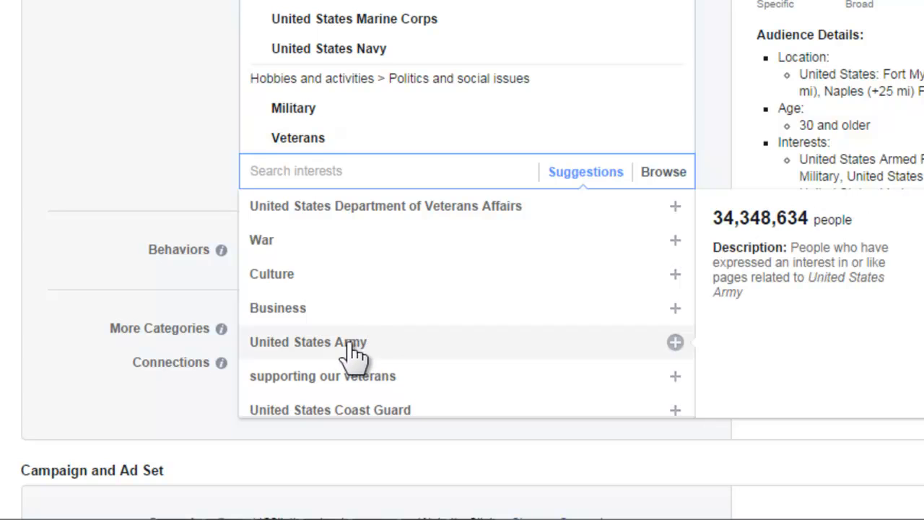
pyautogui.click(355, 344)
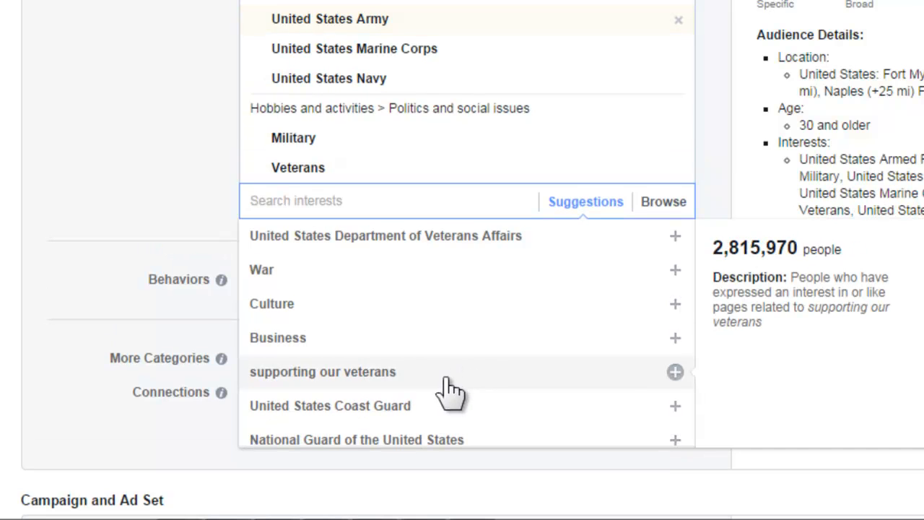
pyautogui.click(396, 406)
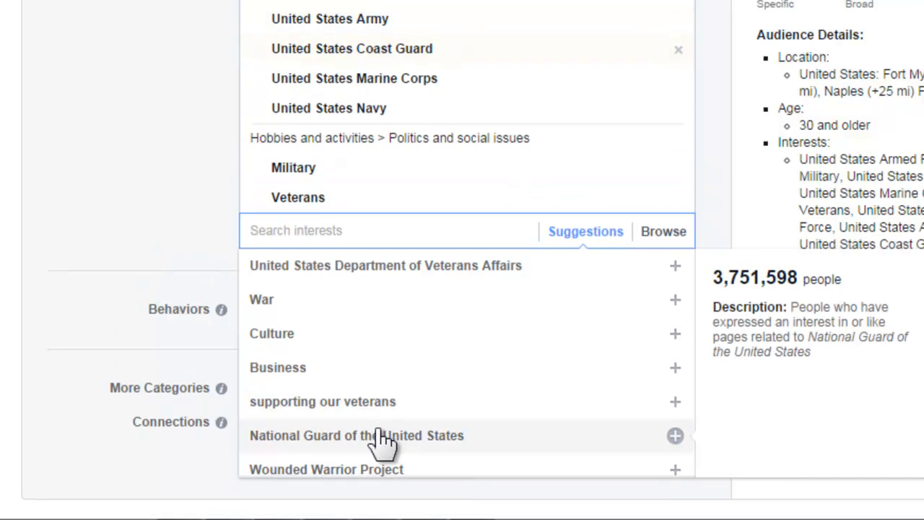
pyautogui.click(383, 433)
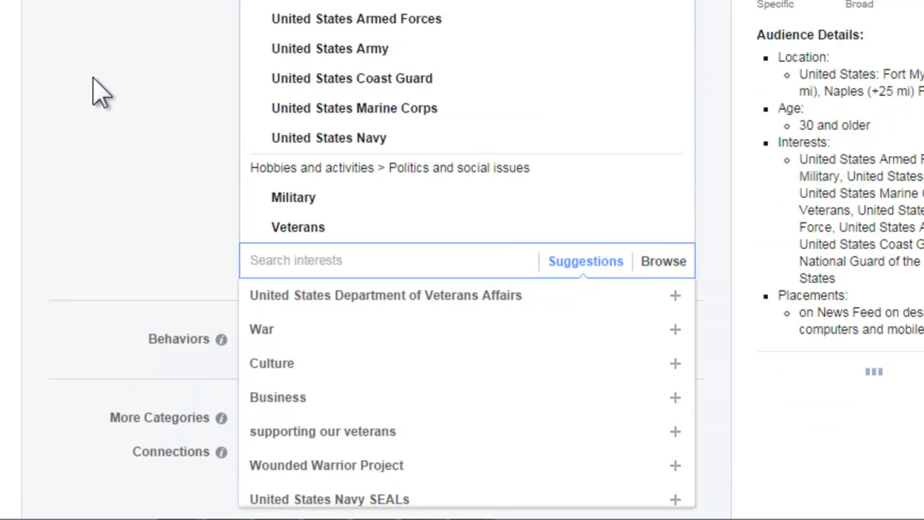
pyautogui.click(127, 39)
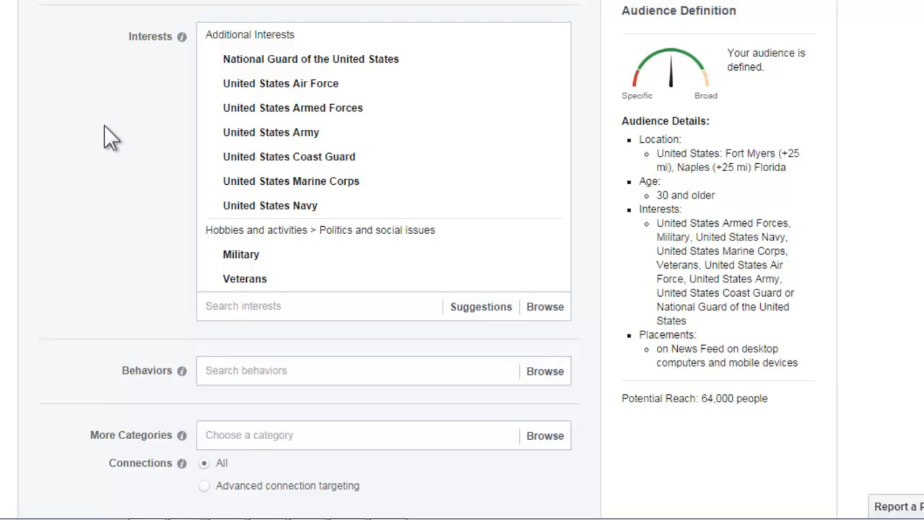
# Step: Remove every military-related interest from the audience, from Veterans through National Guard of the United States
pyautogui.moveTo(556, 284)
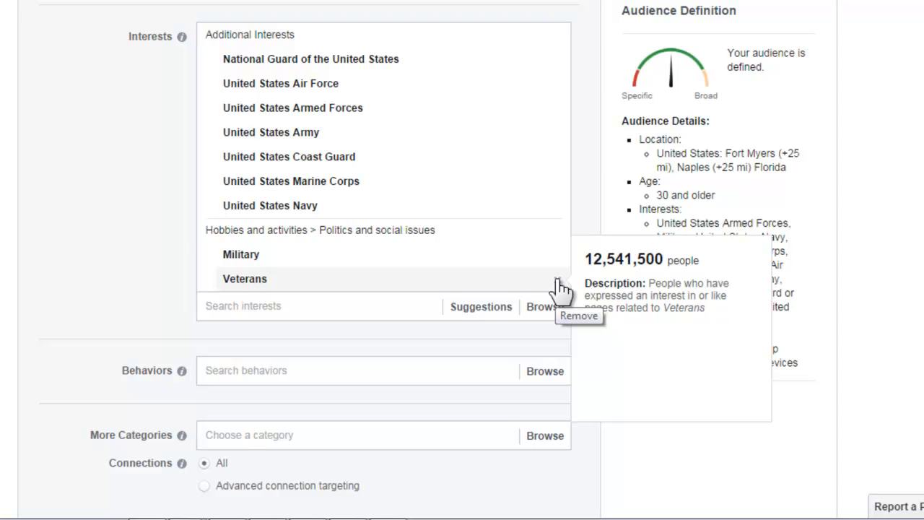
pyautogui.click(557, 281)
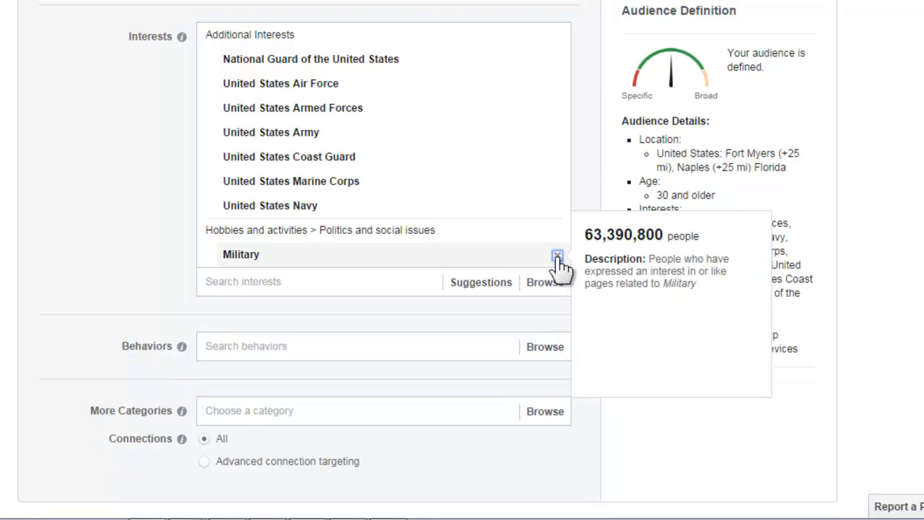
pyautogui.click(557, 255)
pyautogui.click(557, 206)
pyautogui.click(557, 182)
pyautogui.click(557, 158)
pyautogui.click(557, 133)
pyautogui.click(557, 108)
pyautogui.click(557, 83)
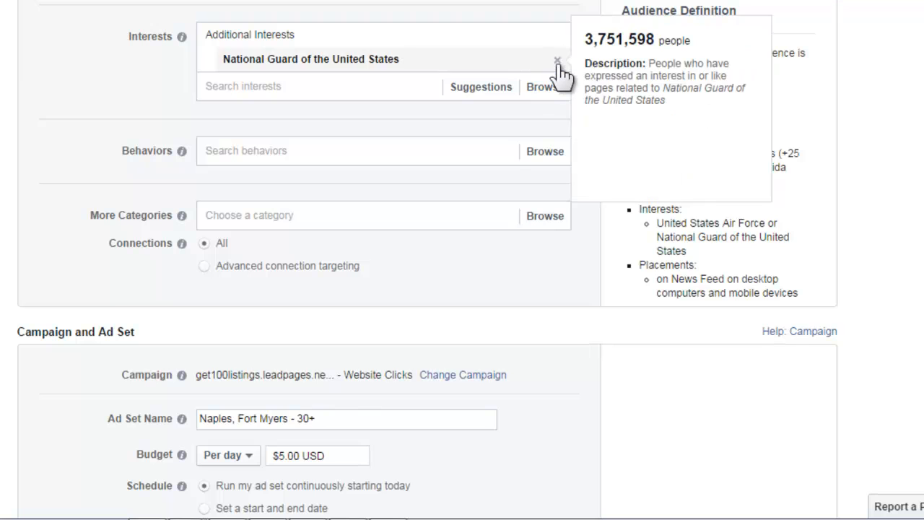
pyautogui.click(557, 60)
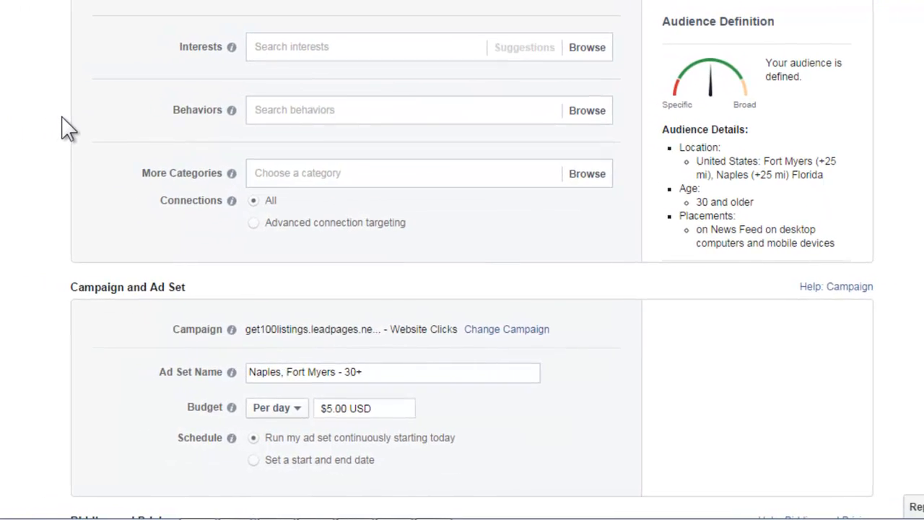
# Step: Review the audience targeting and the ad set's name, daily budget, schedule and bidding settings
pyautogui.scroll(4, 10, 123)
pyautogui.scroll(2, 16, 150)
pyautogui.scroll(-1, 36, 151)
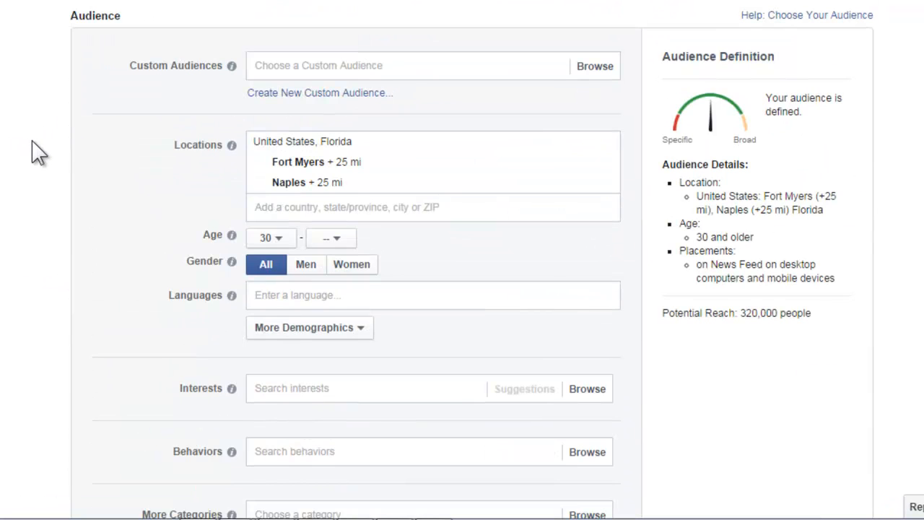
pyautogui.scroll(-3, 36, 151)
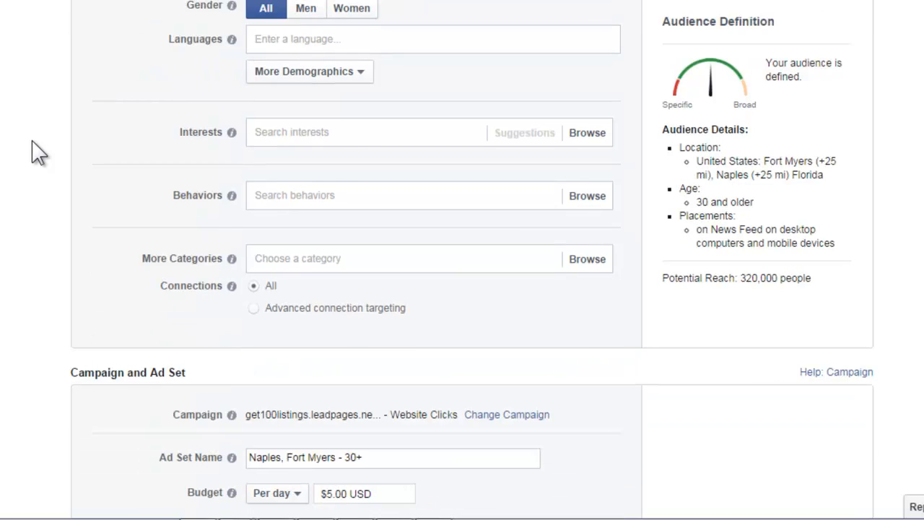
pyautogui.scroll(-1, 39, 152)
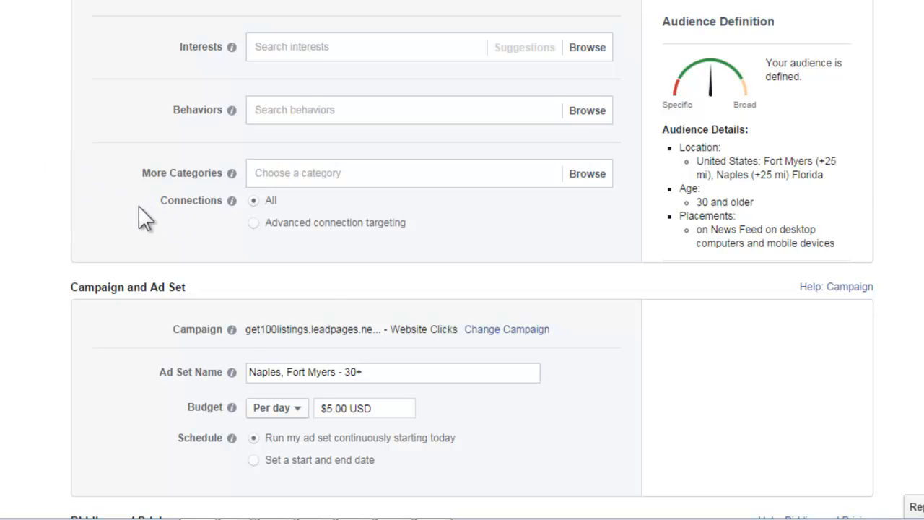
pyautogui.scroll(-1, 72, 245)
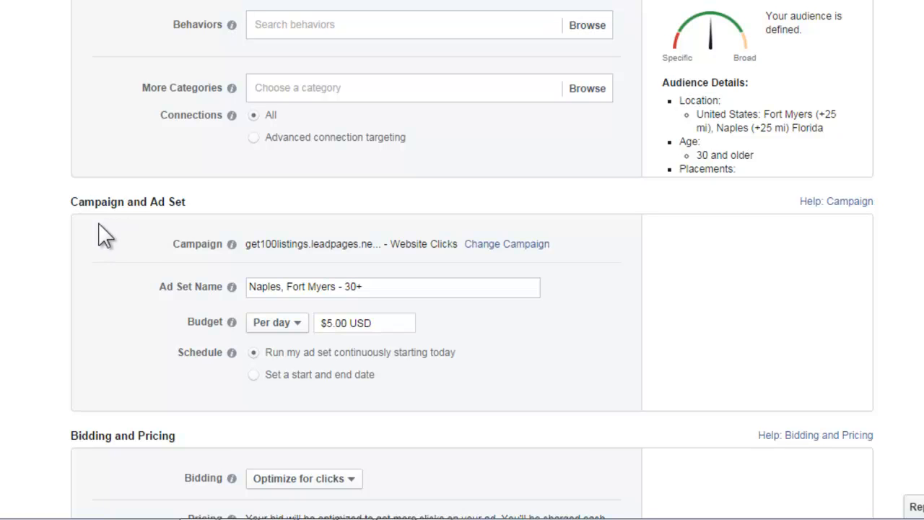
pyautogui.scroll(-1, 63, 258)
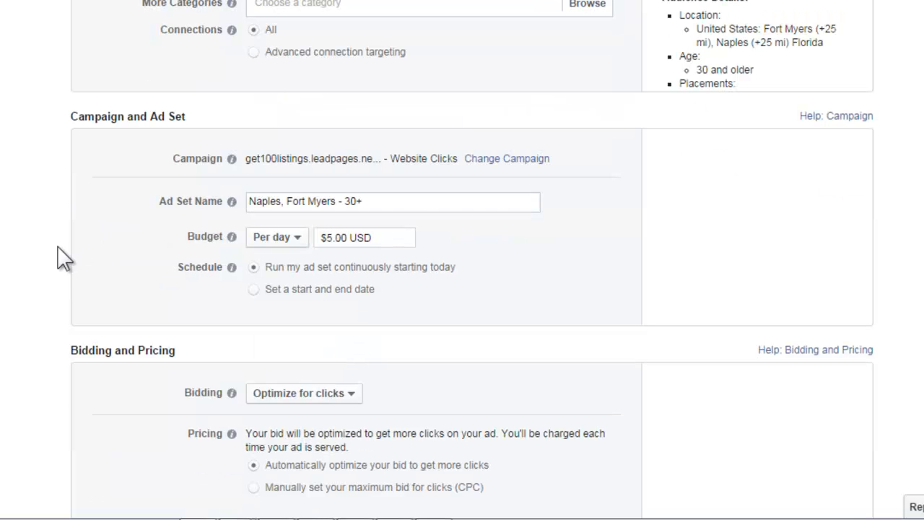
pyautogui.scroll(-1, 64, 258)
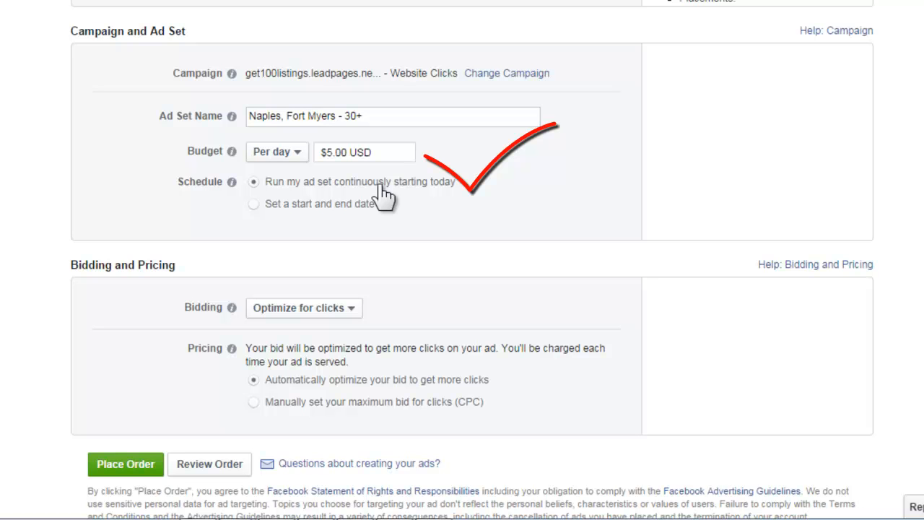
pyautogui.click(382, 154)
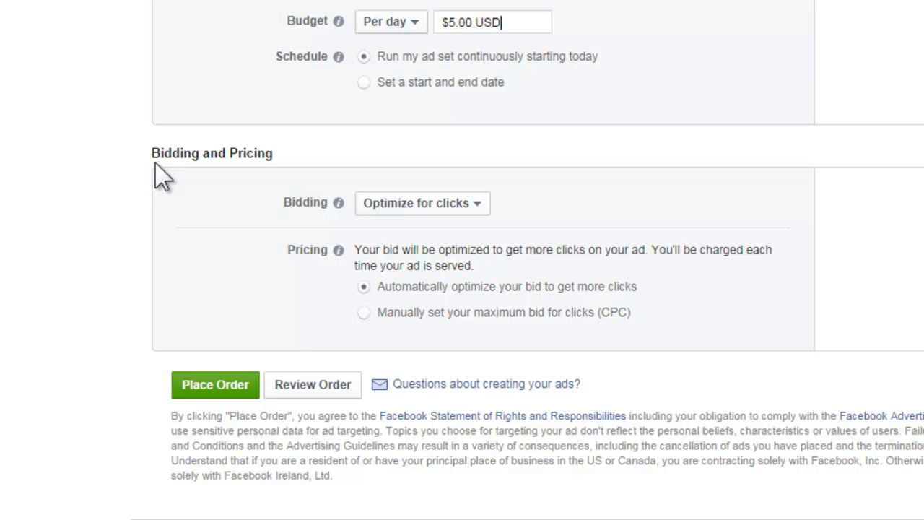
# Step: Switch the pricing to a manual maximum bid for clicks (CPC) of $0.50 USD and check the suggested bid range
pyautogui.click(365, 313)
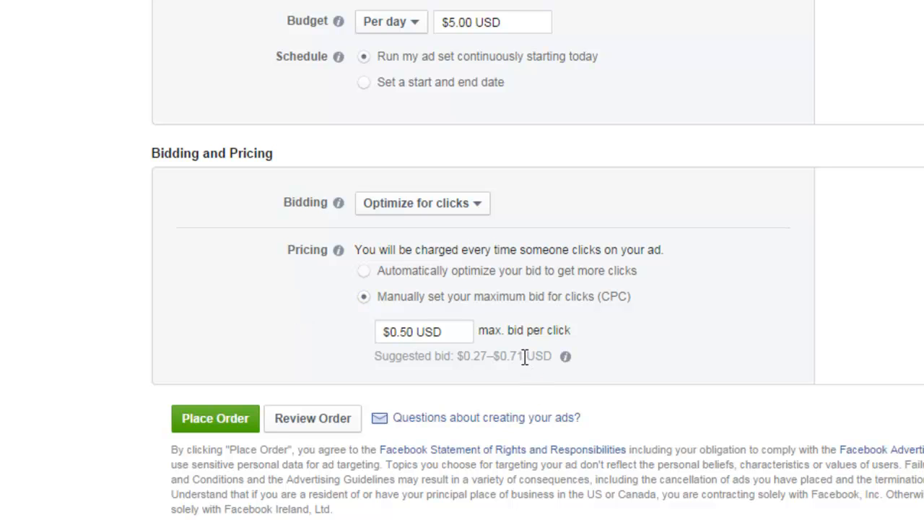
pyautogui.moveTo(524, 355); pyautogui.dragTo(456, 355)
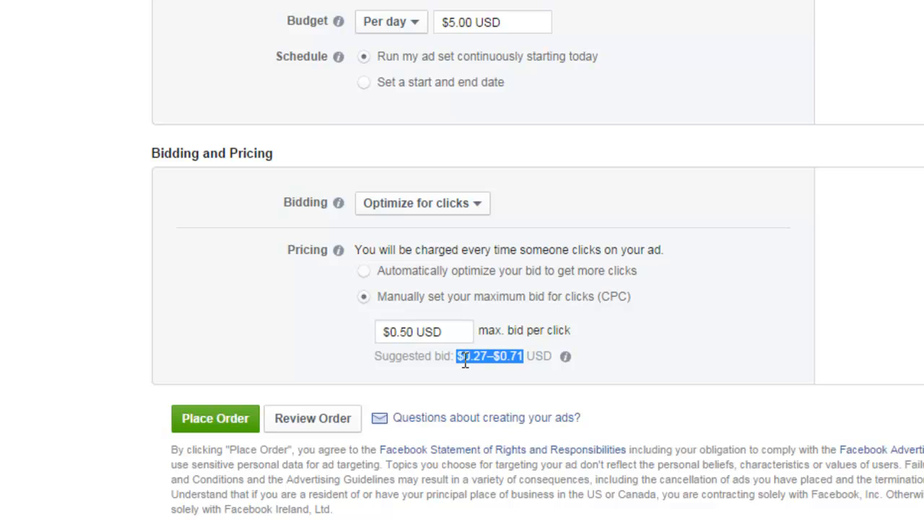
pyautogui.click(524, 355)
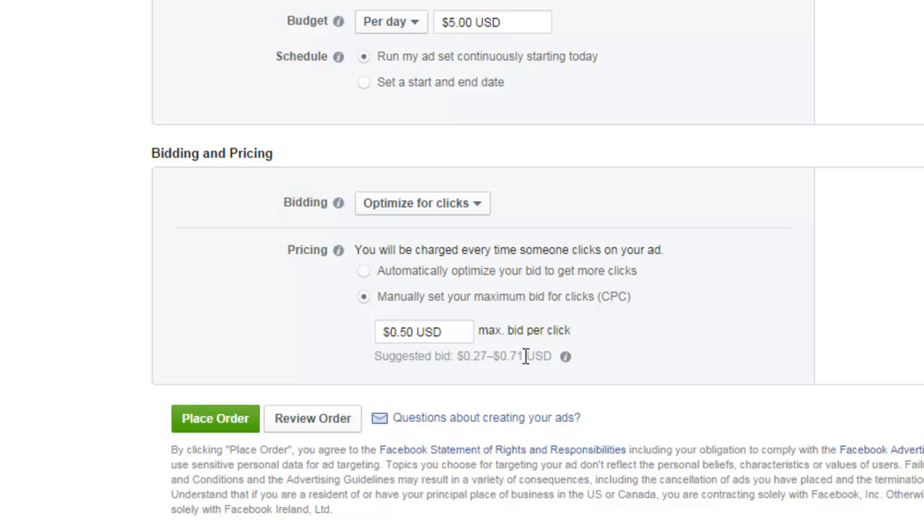
pyautogui.moveTo(445, 331); pyautogui.dragTo(376, 339)
pyautogui.click(457, 330)
# Step: Place the ad order and continue to the ad set summary to review the ad's creative, bidding and targeting
pyautogui.click(214, 432)
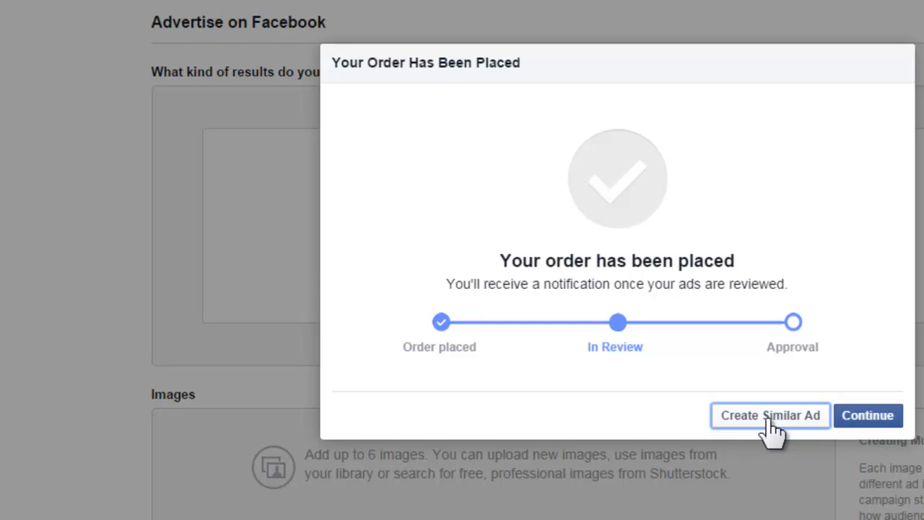
pyautogui.click(866, 421)
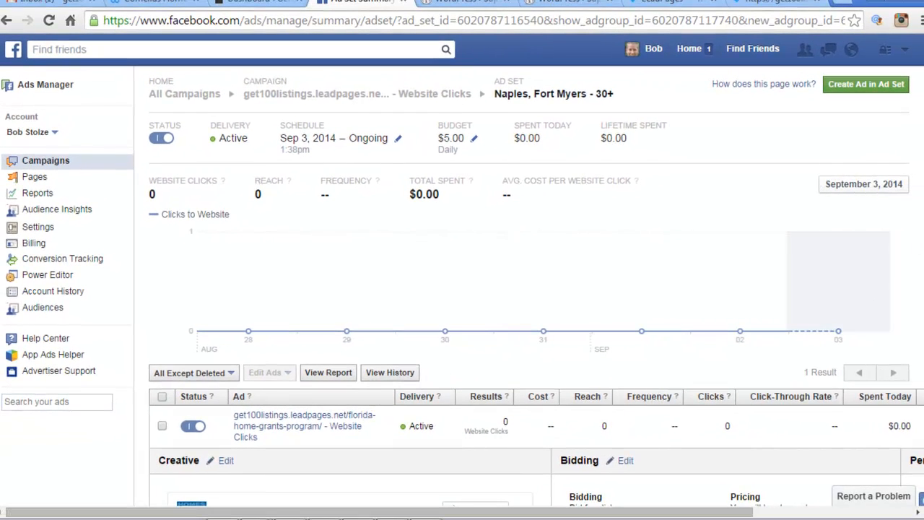
pyautogui.scroll(-5, 837, 281)
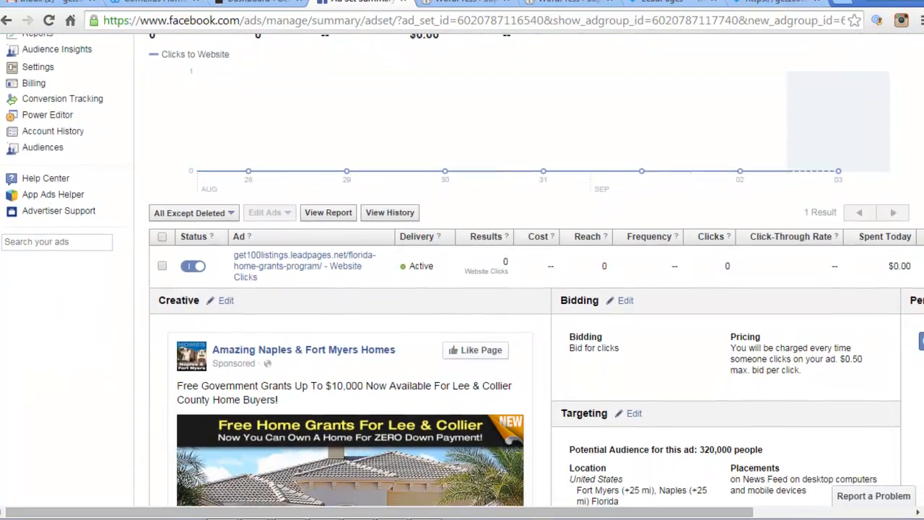
pyautogui.scroll(-2, 462, 270)
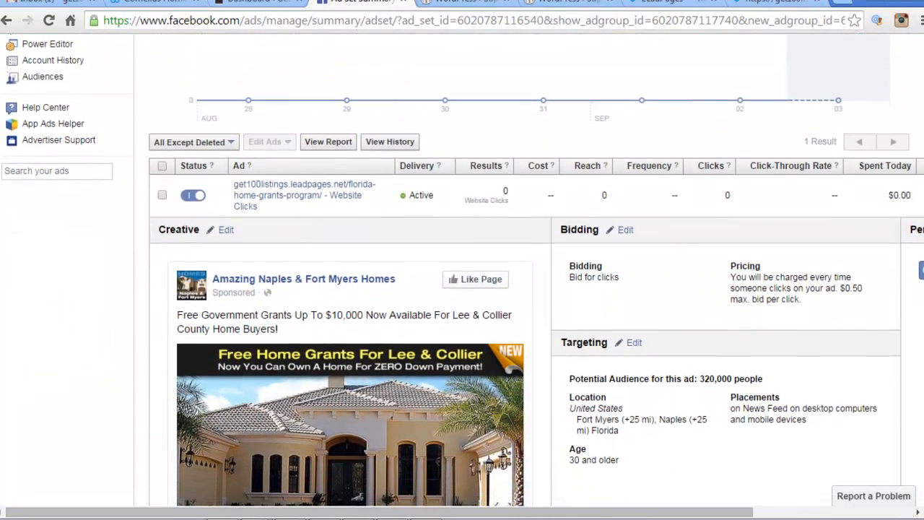
# Step: Review the new ad's creative, bidding and targeting, and open its preview for the News Feed placement
pyautogui.scroll(-1, 461, 270)
pyautogui.scroll(-1, 462, 270)
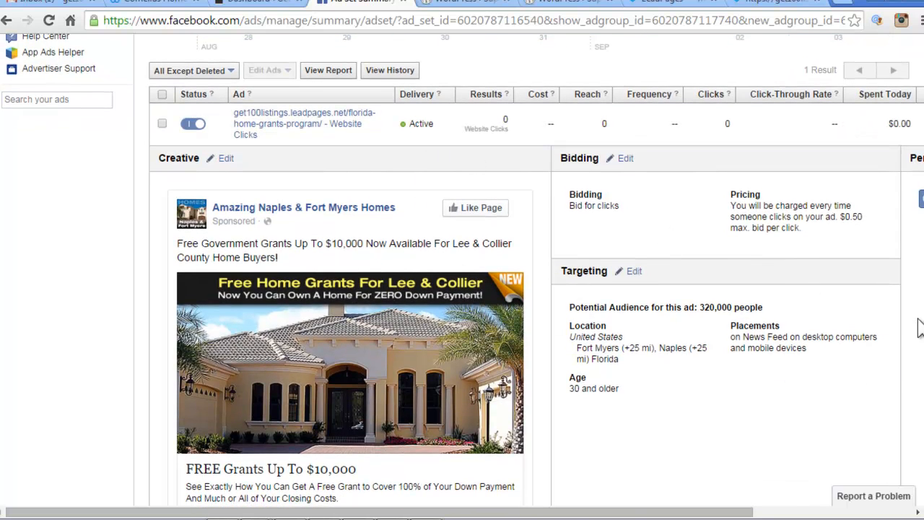
pyautogui.scroll(-2, 462, 270)
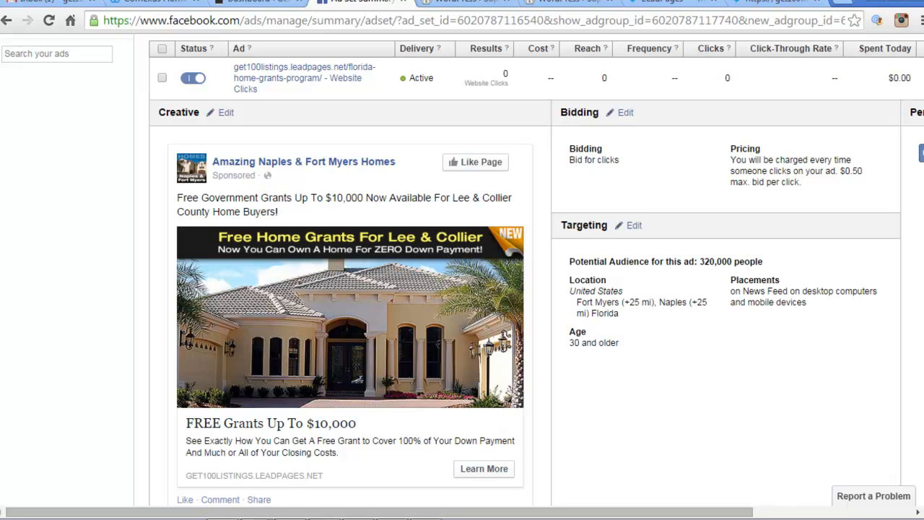
pyautogui.scroll(-2, 462, 270)
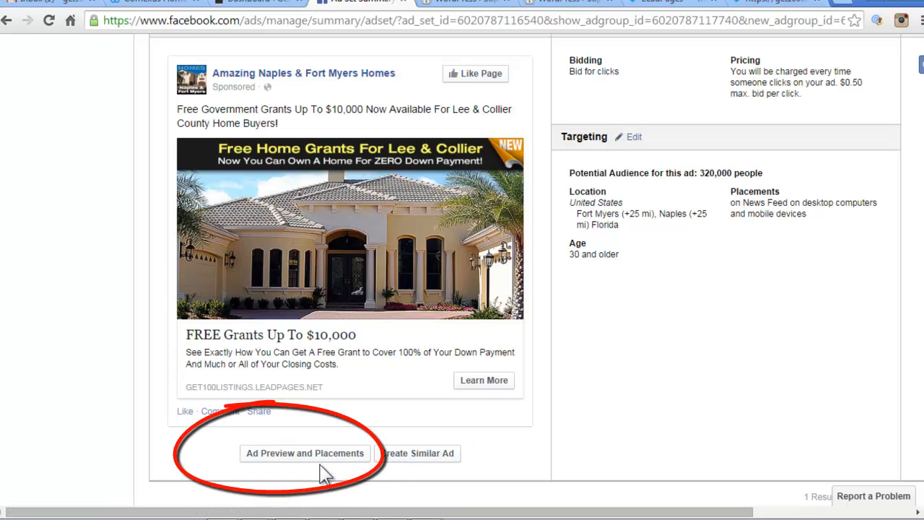
pyautogui.click(296, 453)
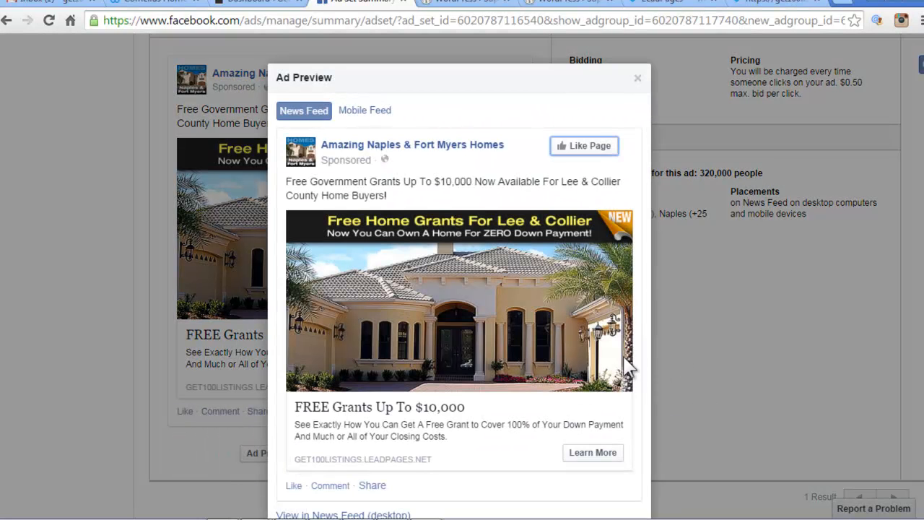
pyautogui.scroll(-1, 621, 360)
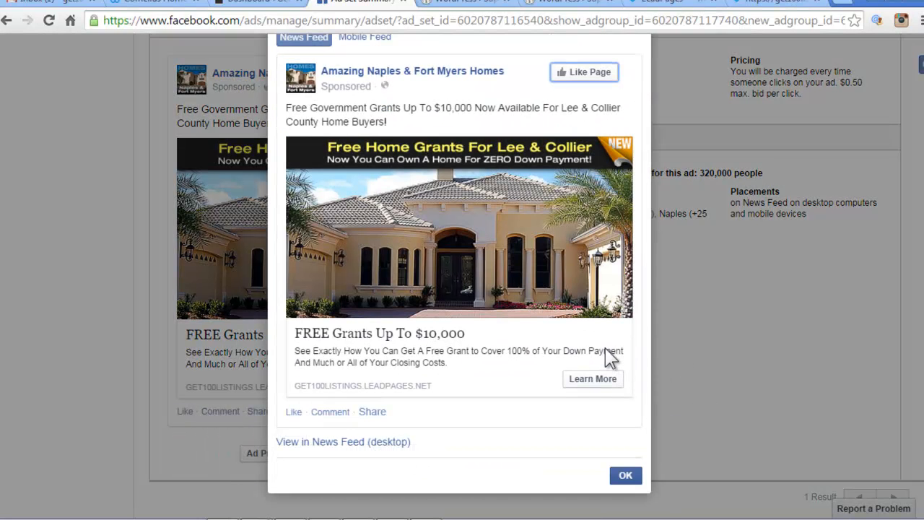
# Step: View the ad in the desktop News Feed and follow its image to the Florida home grants landing page
pyautogui.click(331, 442)
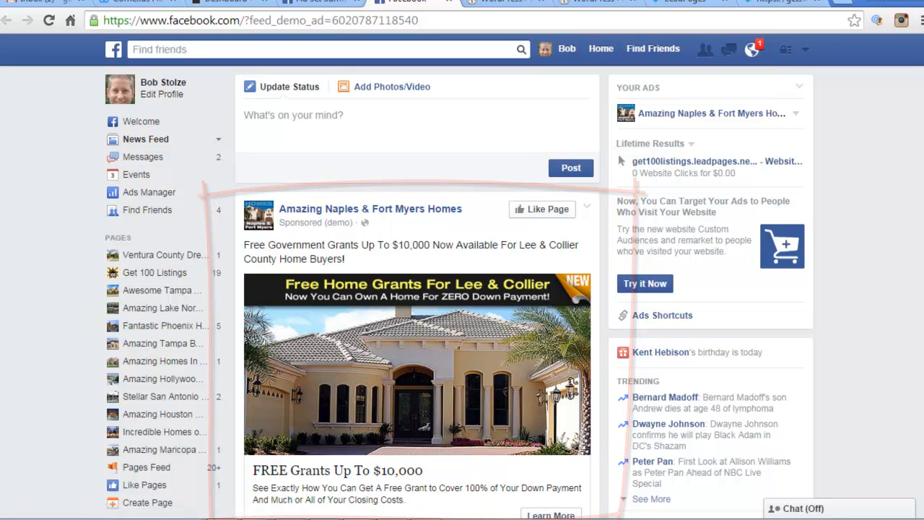
pyautogui.scroll(-1, 418, 293)
pyautogui.scroll(-1, 459, 293)
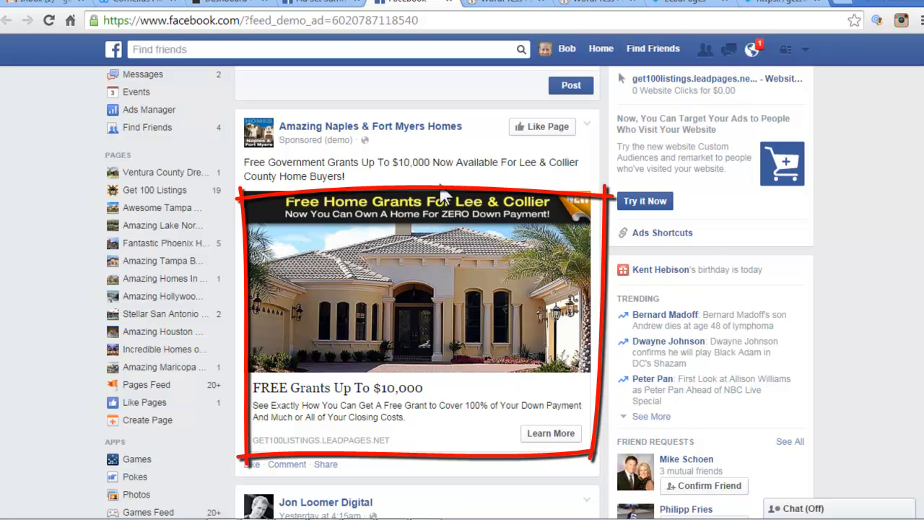
pyautogui.click(390, 324)
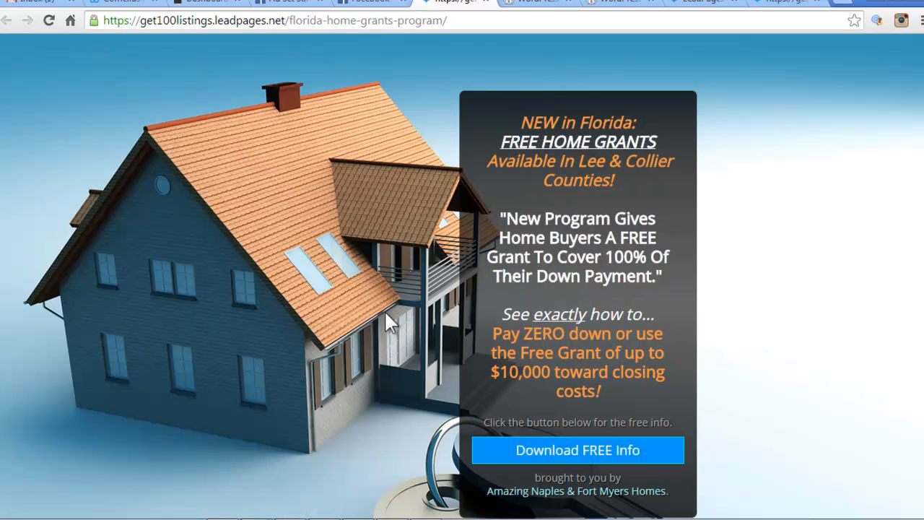
pyautogui.scroll(-1, 389, 303)
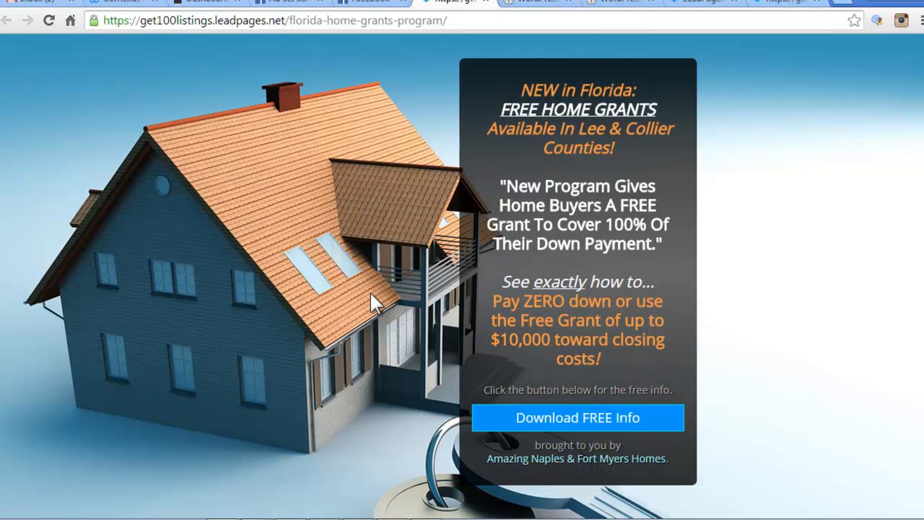
# Step: Open the landing page's free info request form and clear the prefilled email field
pyautogui.click(588, 426)
pyautogui.moveTo(498, 315); pyautogui.dragTo(243, 313)
pyautogui.press('BackSpace')
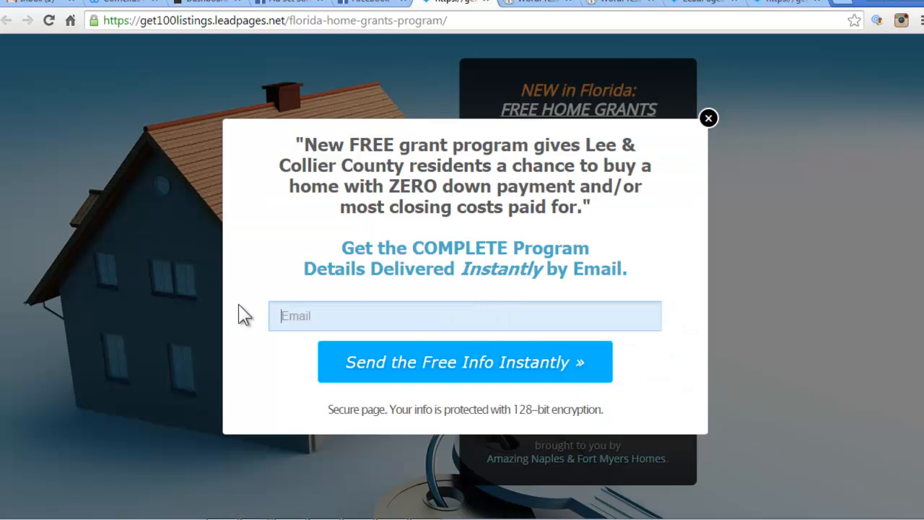